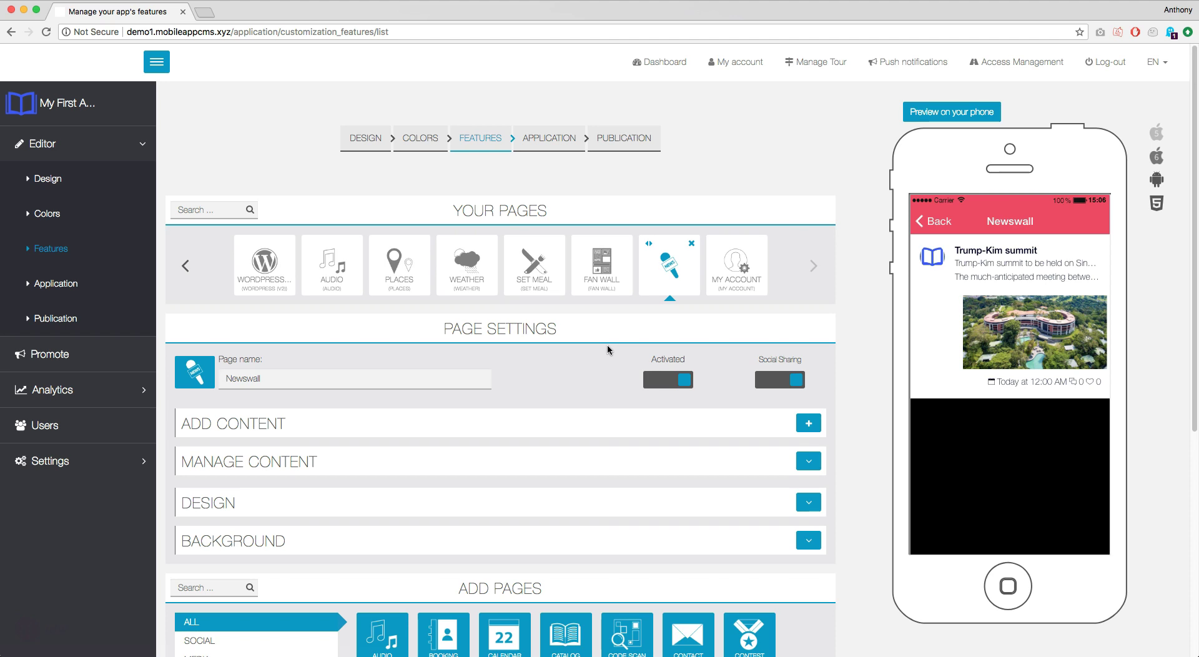
- Start a new news item on the Newswall page with the title "New update of the Software"
{"action": "left_click", "coordinate": [809, 423]}
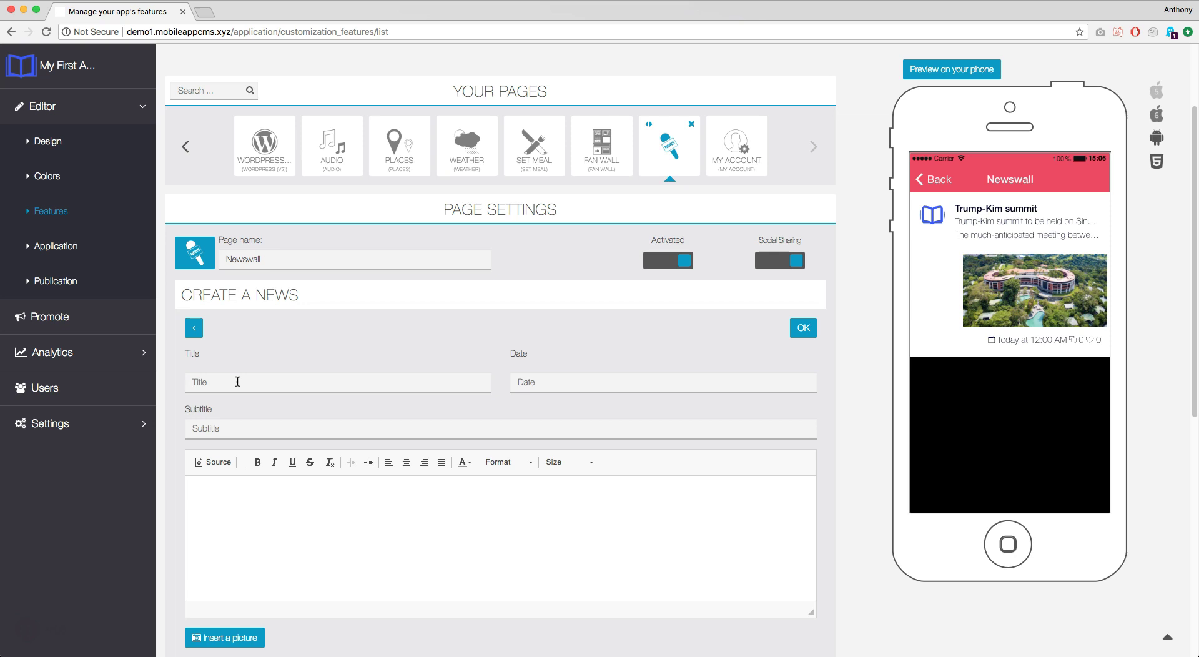
{"action": "left_click", "coordinate": [226, 356]}
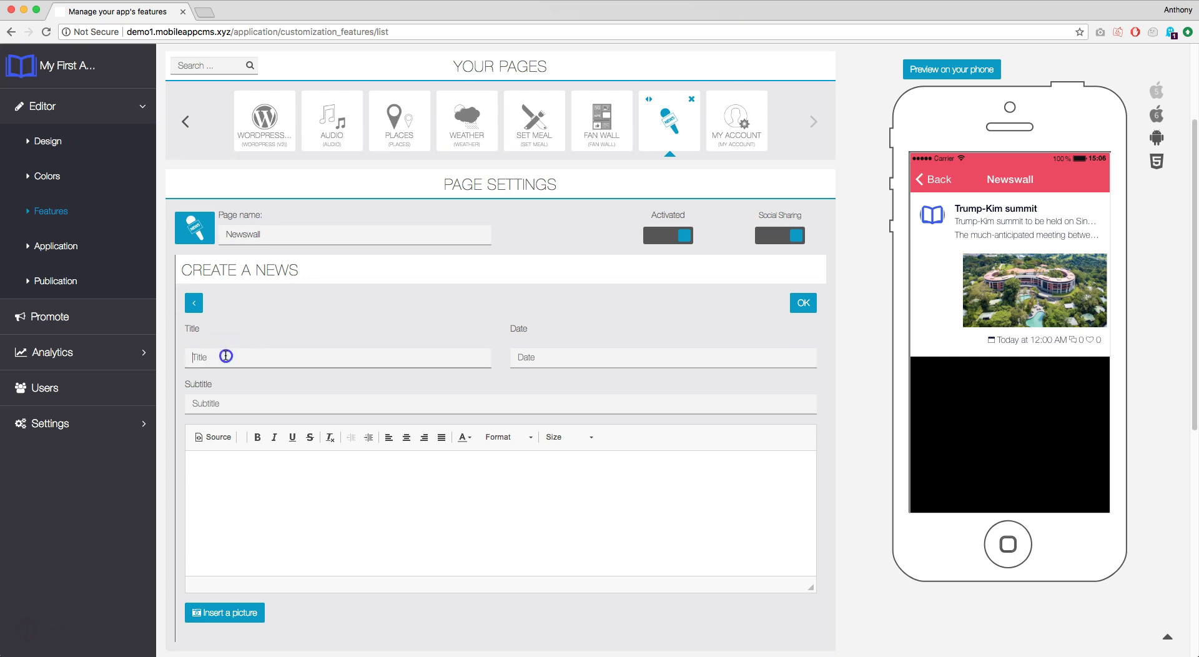
{"action": "type", "text": "New"}
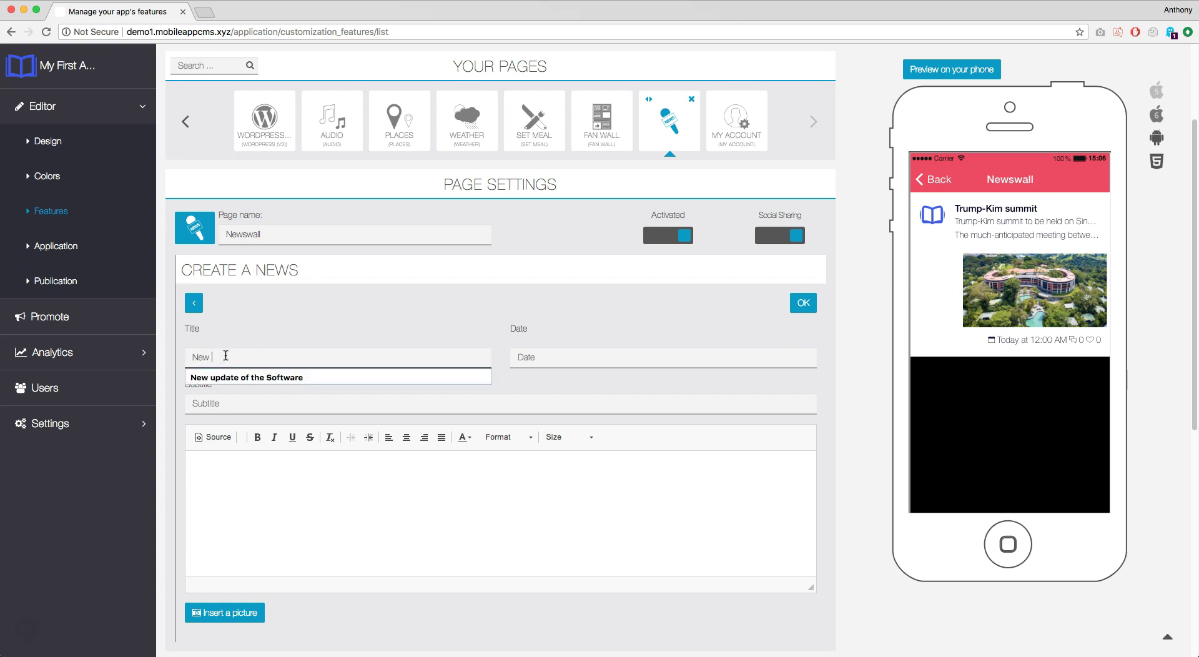
{"action": "type", "text": " update"}
{"action": "left_click", "coordinate": [268, 377]}
- Set the news item's subtitle to "Version 0.12. New features !" and its date to 2018-06-06
{"action": "left_click", "coordinate": [308, 403]}
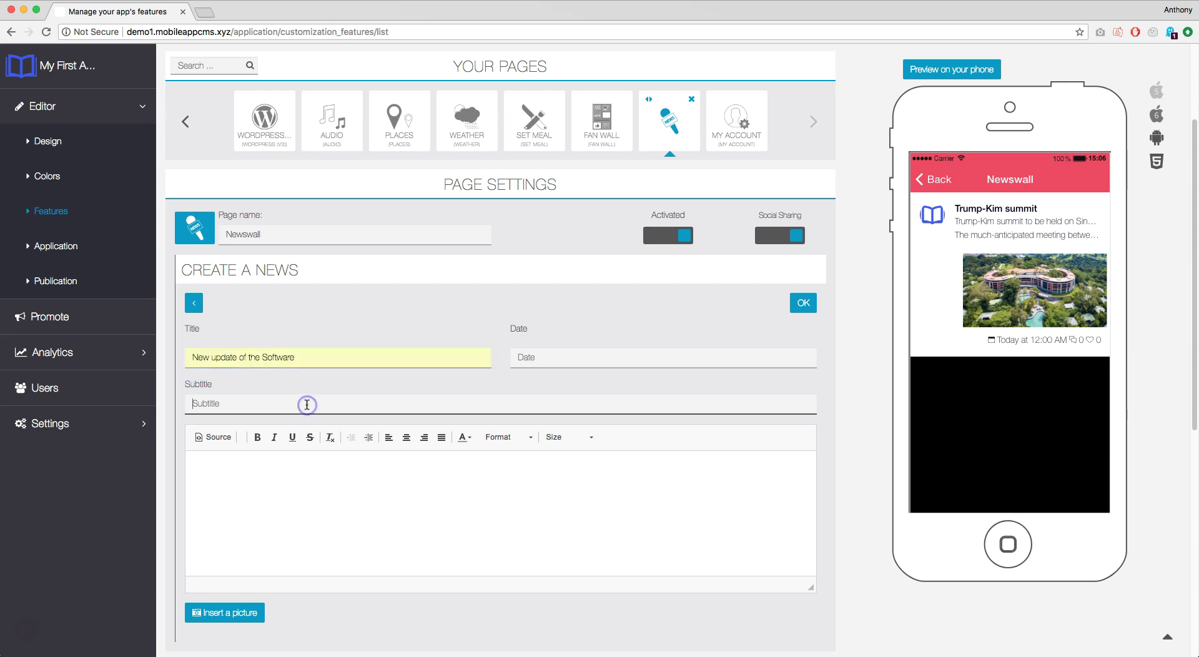
{"action": "left_click", "coordinate": [307, 405]}
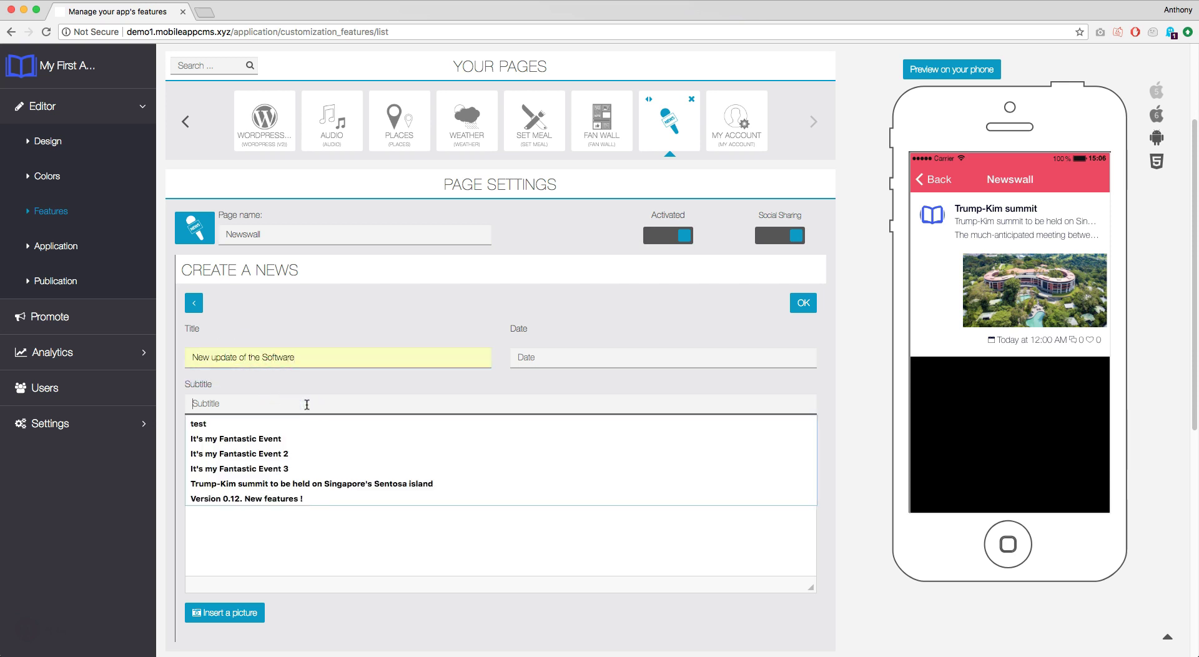
{"action": "left_click", "coordinate": [300, 499]}
{"action": "left_click", "coordinate": [570, 359]}
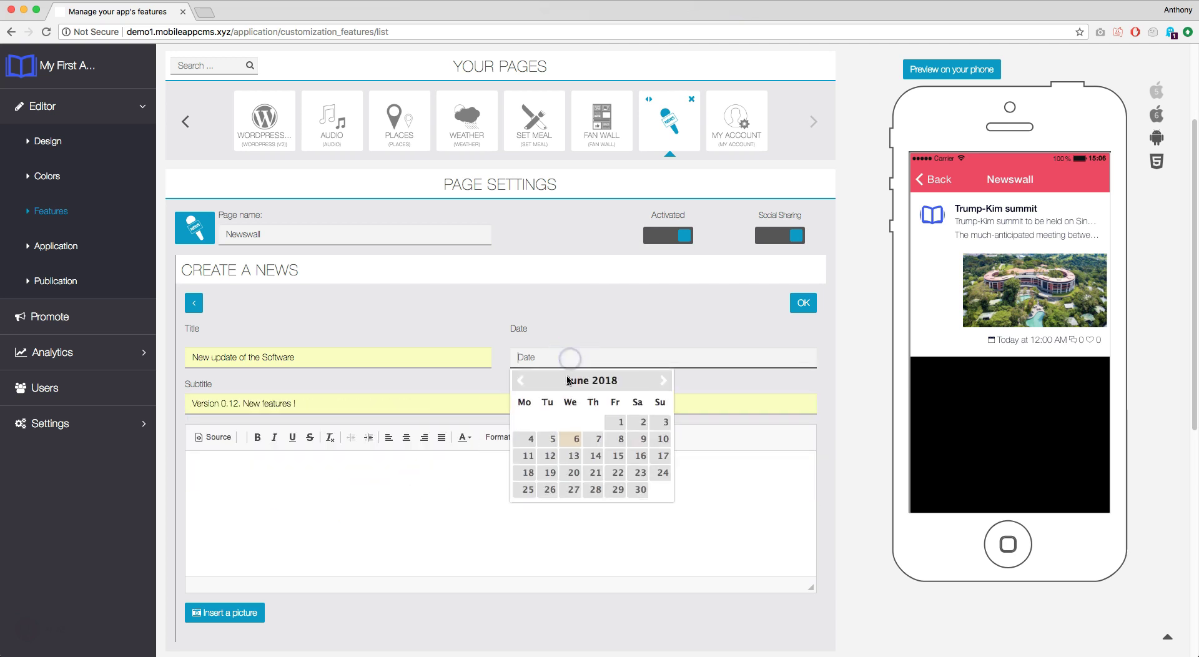
{"action": "left_click", "coordinate": [570, 440]}
- Write the news body as four lines: "Release note:", "- New super cool feature", "- Bug fixes" and "- Another super cool feature"
{"action": "left_click", "coordinate": [440, 488]}
{"action": "left_click", "coordinate": [385, 481]}
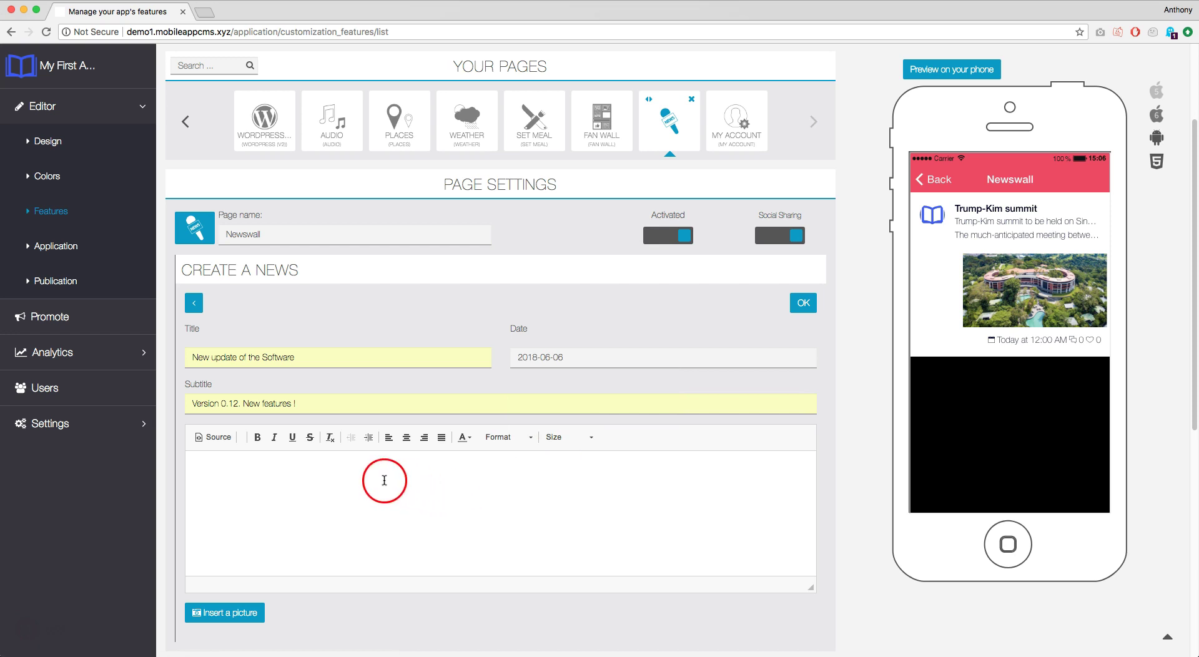
{"action": "scroll", "coordinate": [368, 475], "scroll_direction": "down", "scroll_amount": 3}
{"action": "type", "text": "Release note: - New super cool feature - Bug fixes - Another super cool feature"}
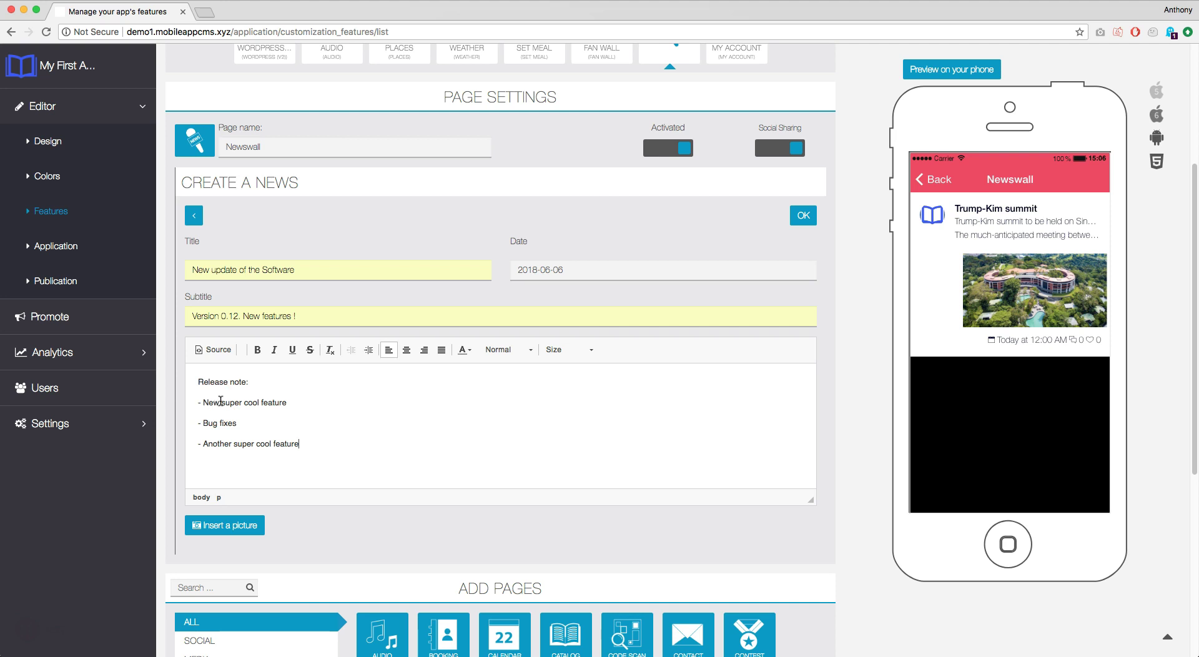
- Color "super cool feature" in the first list line Dark Cyan and make the word "Another" bold
{"action": "left_click_drag", "start_coordinate": [251, 400], "coordinate": [287, 402]}
{"action": "left_click", "coordinate": [464, 350]}
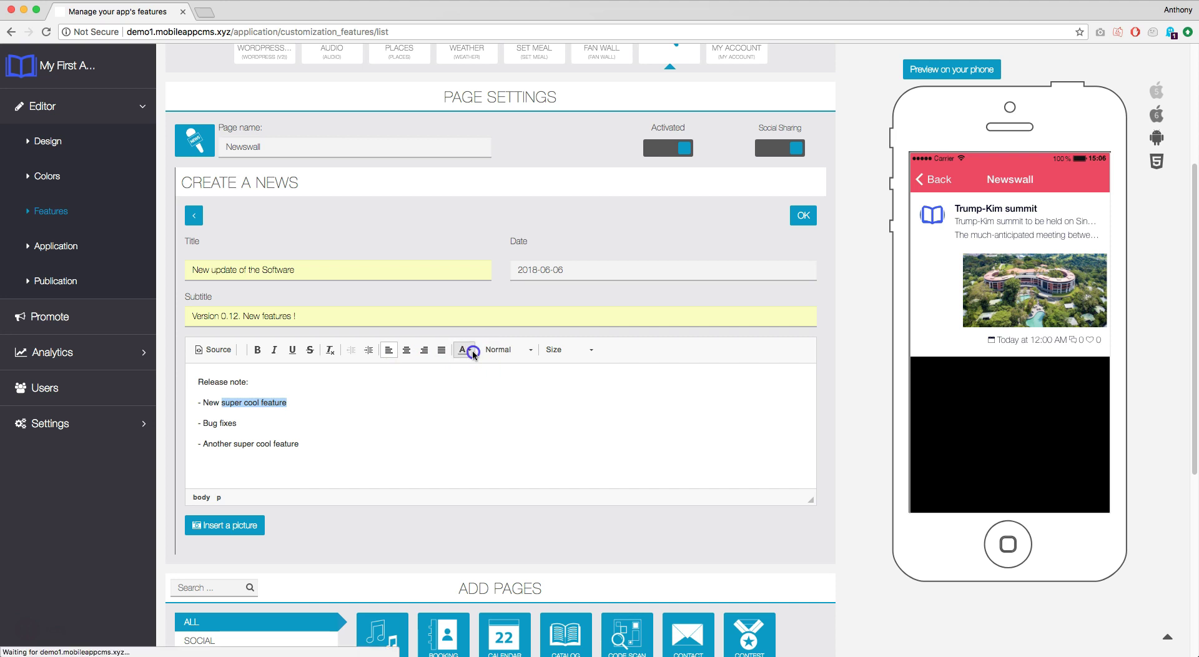
{"action": "left_click", "coordinate": [482, 388]}
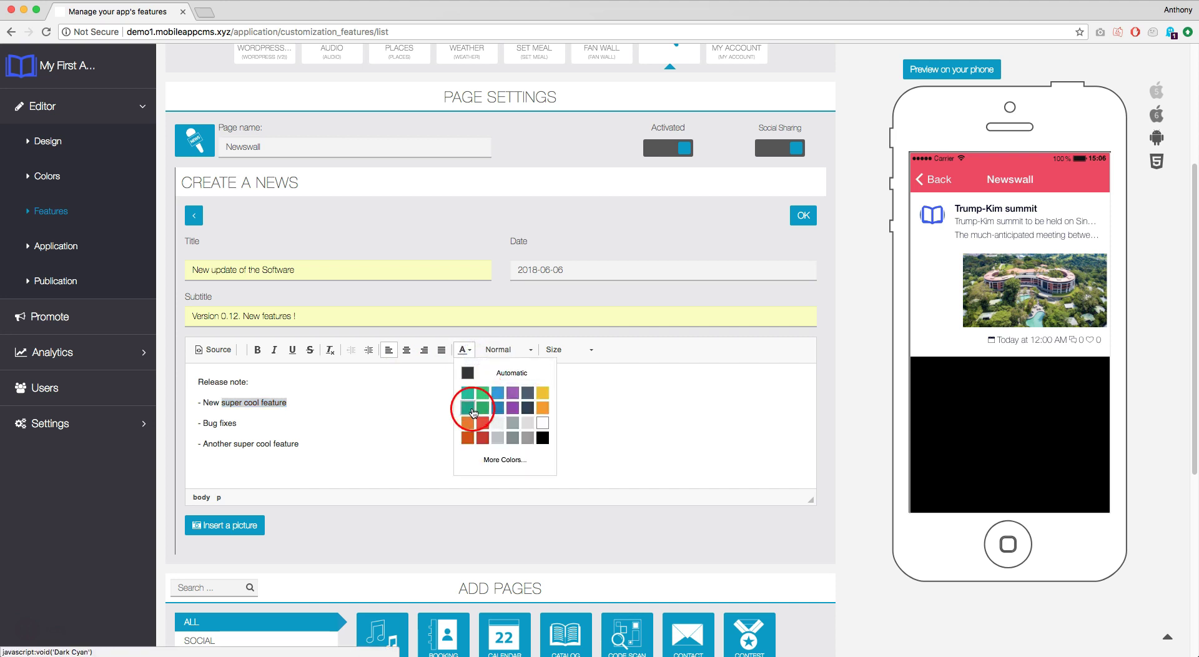
{"action": "left_click", "coordinate": [225, 445]}
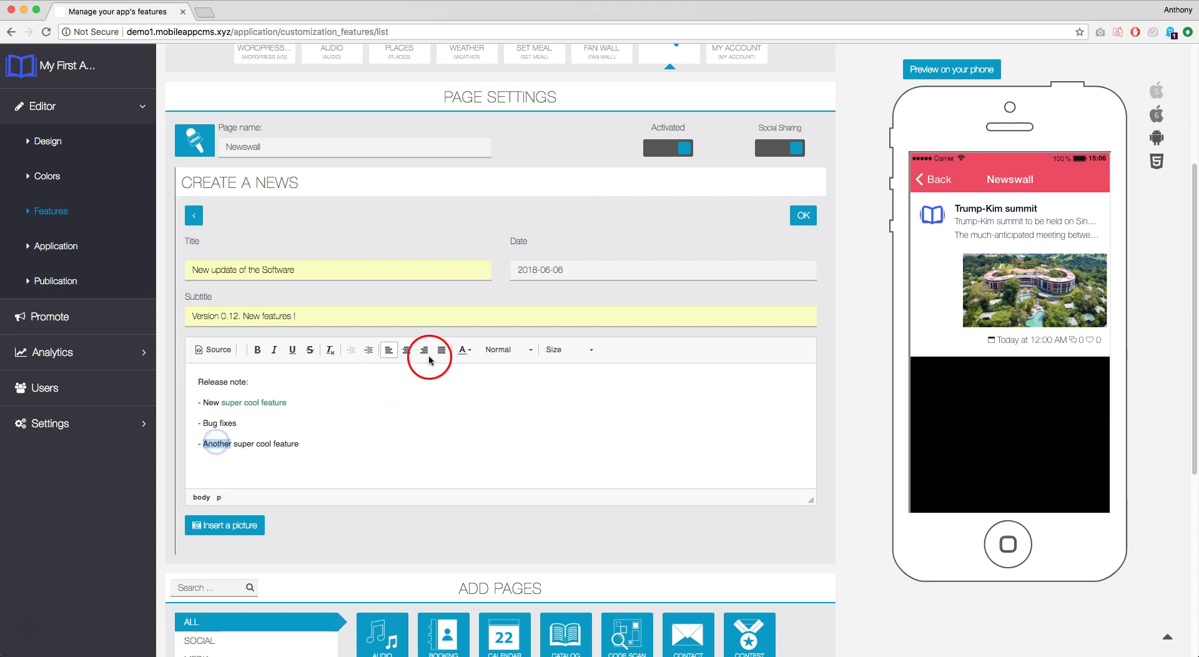
{"action": "left_click", "coordinate": [257, 349]}
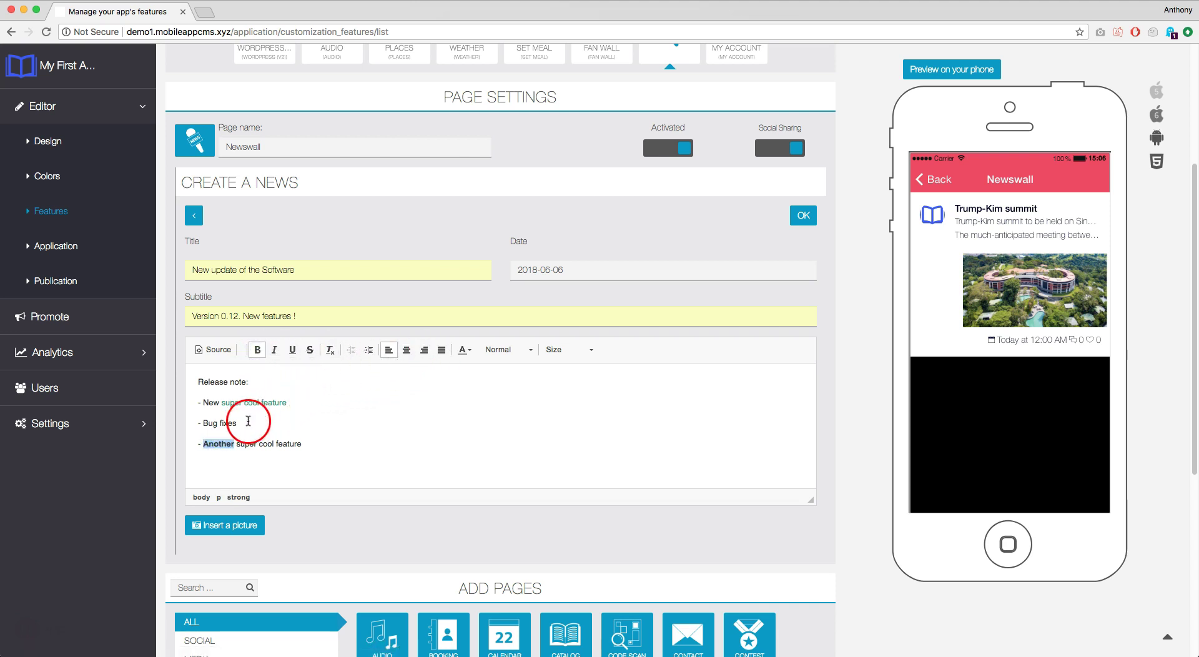
- Center the "Release note:" line and color it Strong Red
{"action": "left_click_drag", "start_coordinate": [253, 382], "coordinate": [186, 382]}
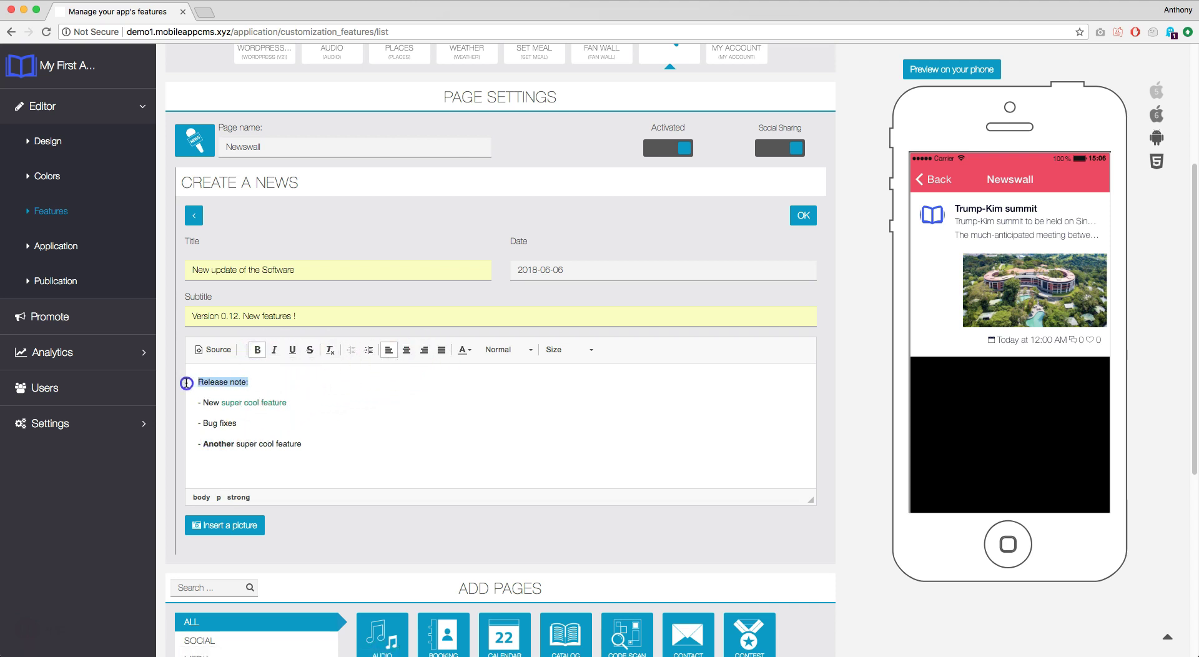
{"action": "left_click", "coordinate": [407, 350]}
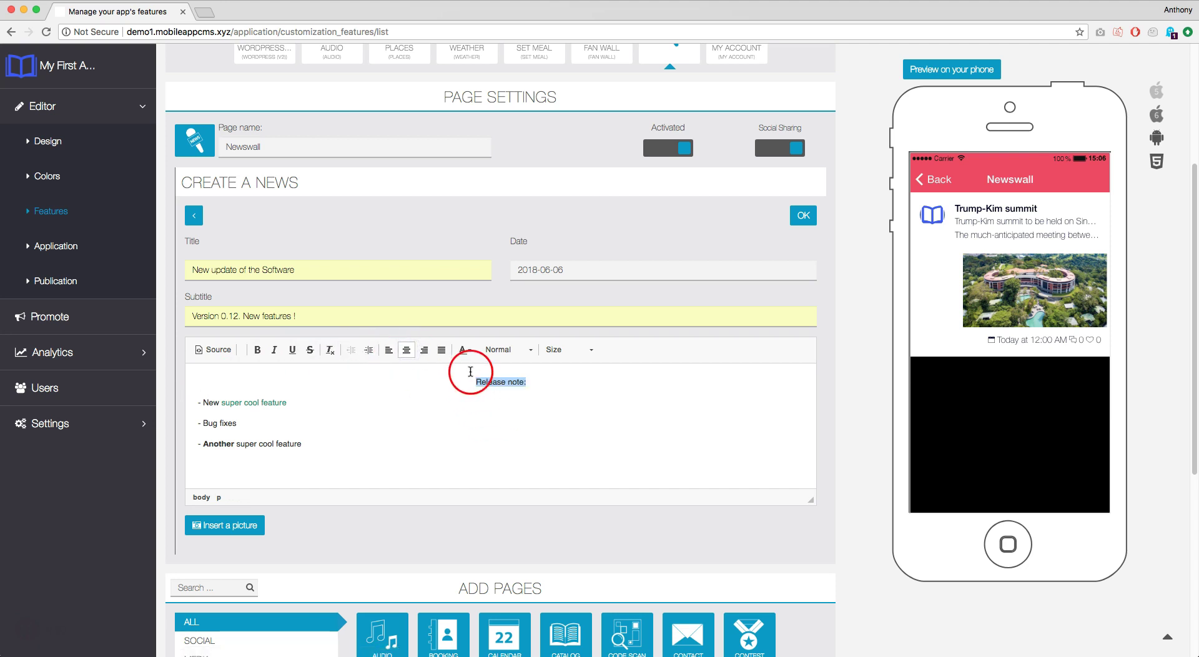
{"action": "left_click", "coordinate": [463, 349]}
{"action": "left_click", "coordinate": [483, 440]}
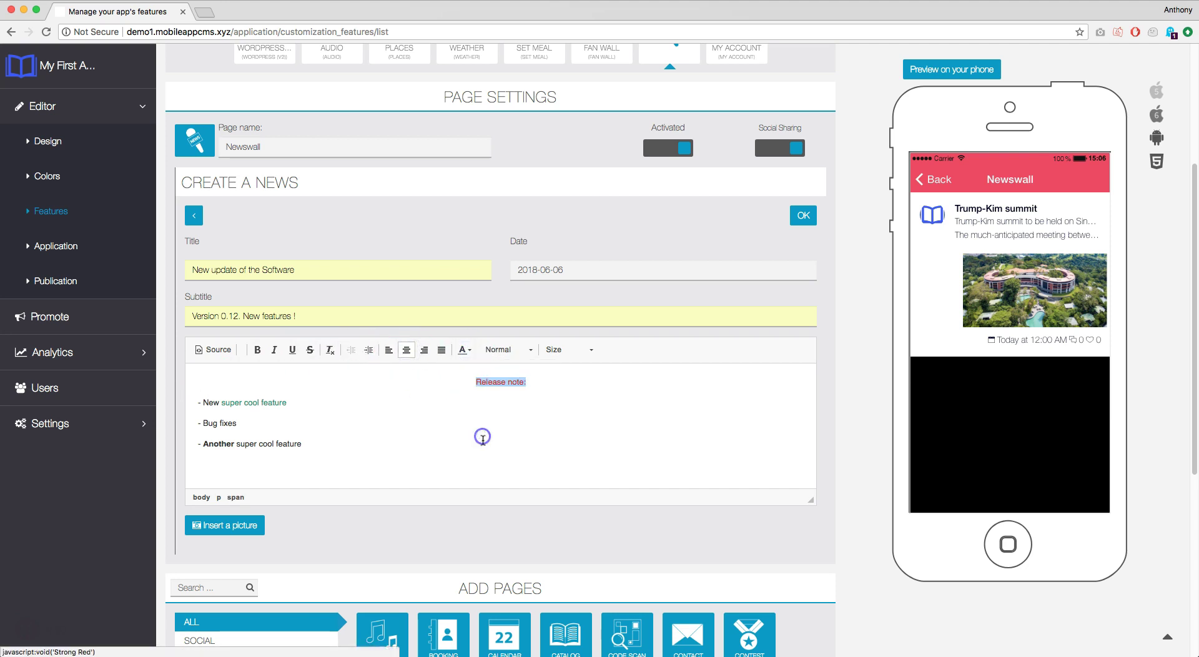
{"action": "left_click", "coordinate": [559, 445]}
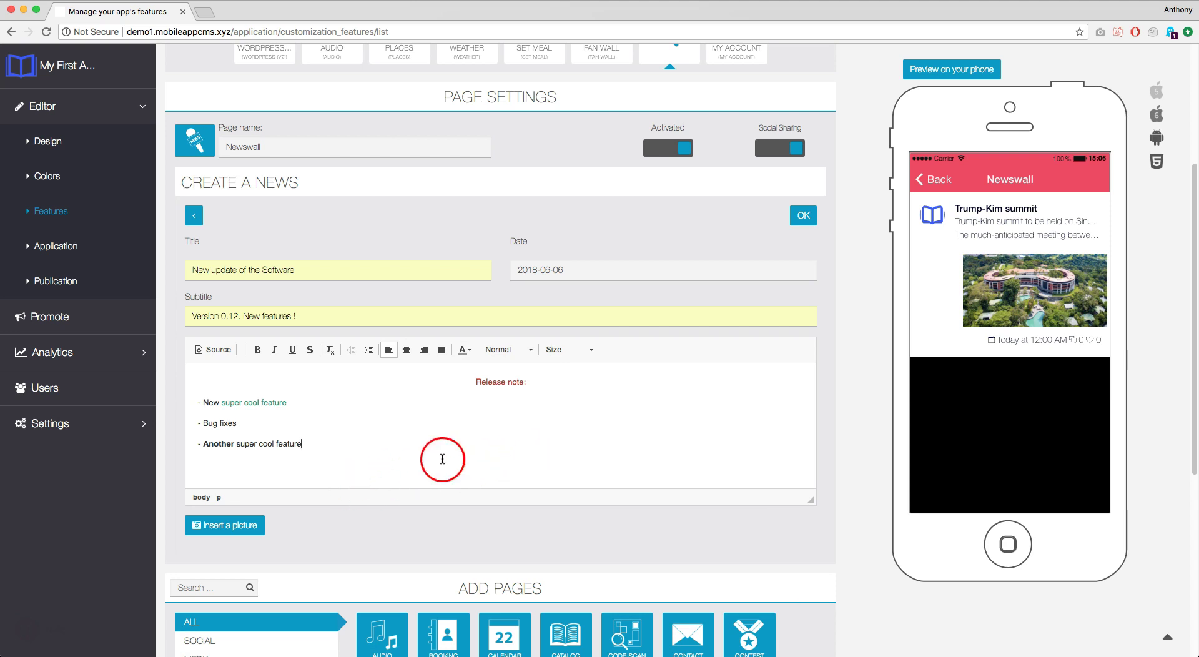
- Insert the picture no-background.jpg from the Desktop, cropped around the "YOUR APP BACKGROUND" text, and save the news item
{"action": "left_click", "coordinate": [256, 527]}
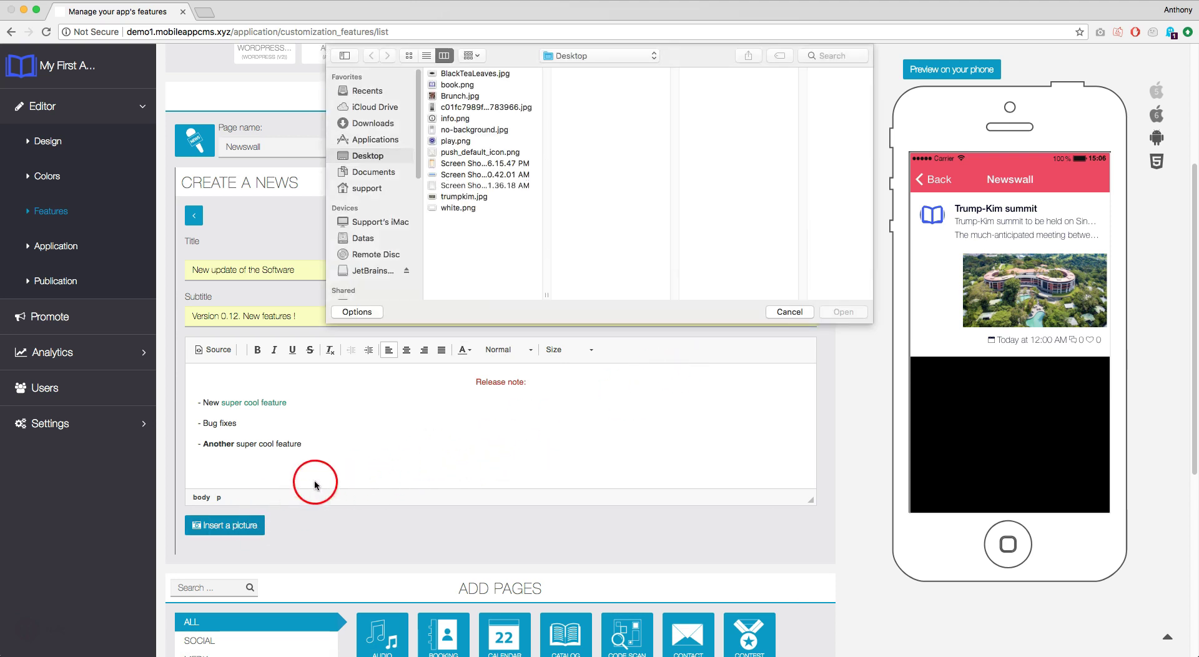
{"action": "left_click", "coordinate": [476, 129]}
{"action": "left_click", "coordinate": [847, 312]}
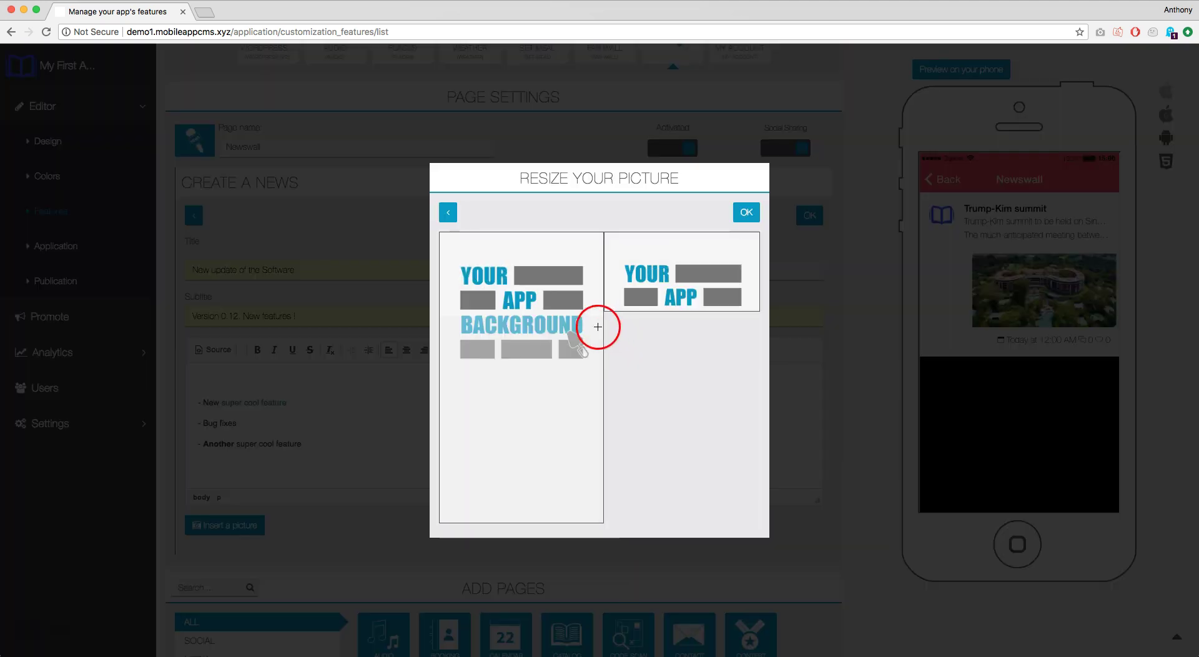
{"action": "left_click_drag", "start_coordinate": [562, 330], "coordinate": [548, 310]}
{"action": "left_click", "coordinate": [748, 214]}
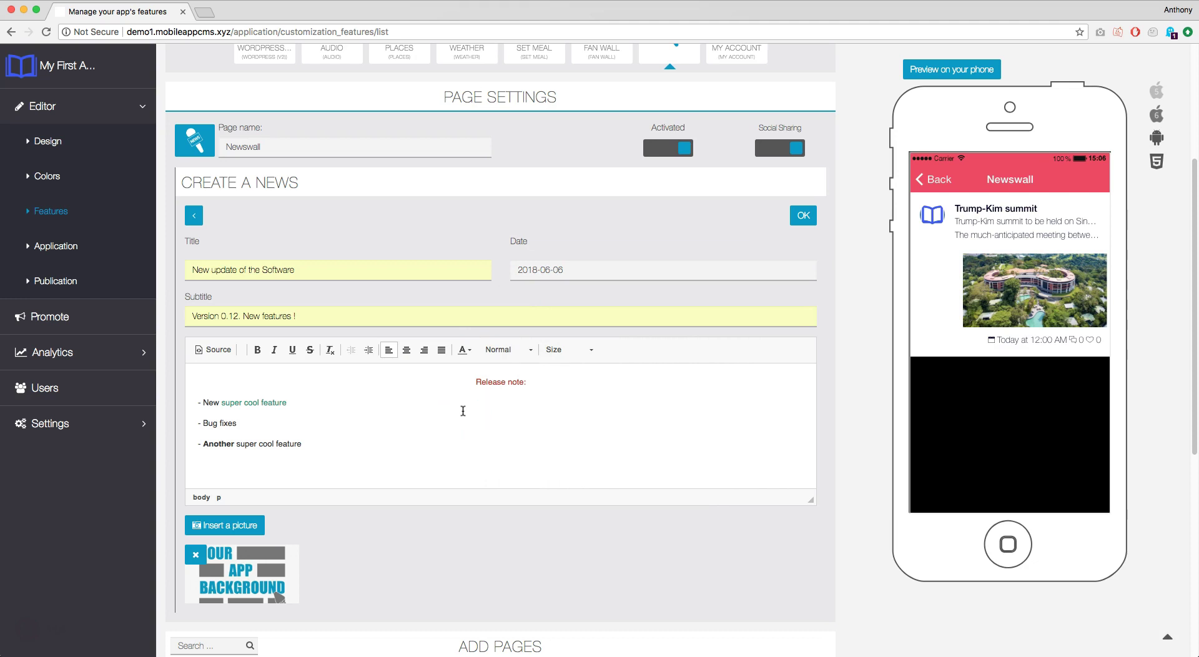
{"action": "left_click", "coordinate": [802, 215]}
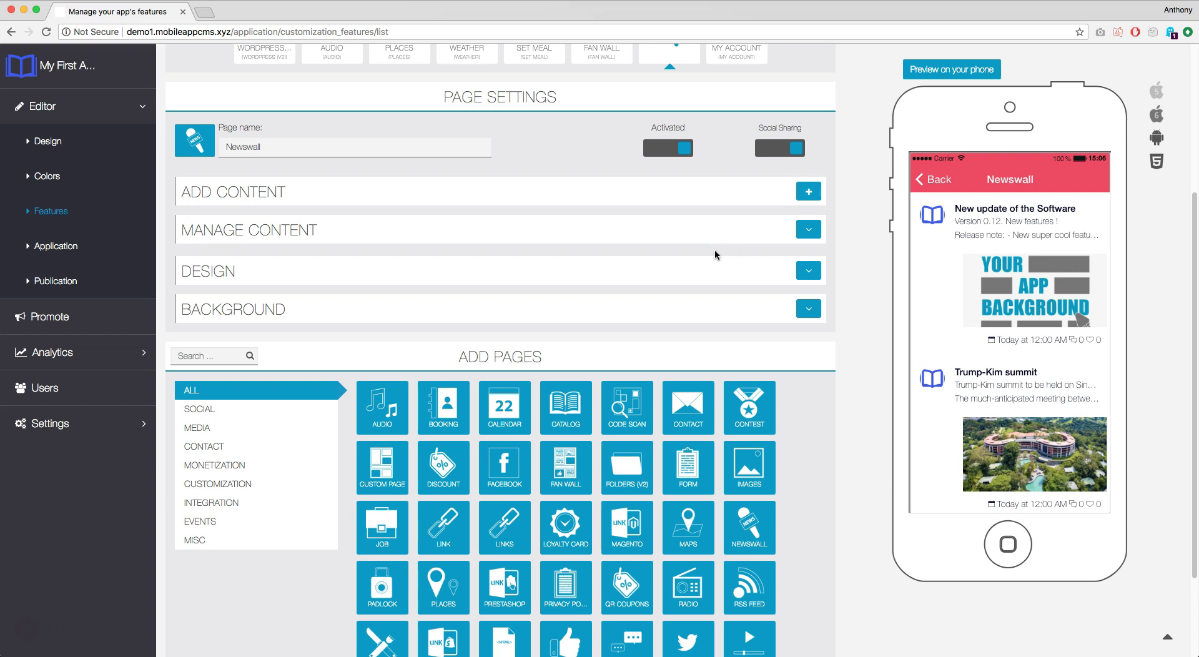
- Open the new software update article in the phone preview, look through it and return to the news list
{"action": "left_click", "coordinate": [1031, 245]}
{"action": "left_click_drag", "start_coordinate": [1033, 396], "coordinate": [1029, 374]}
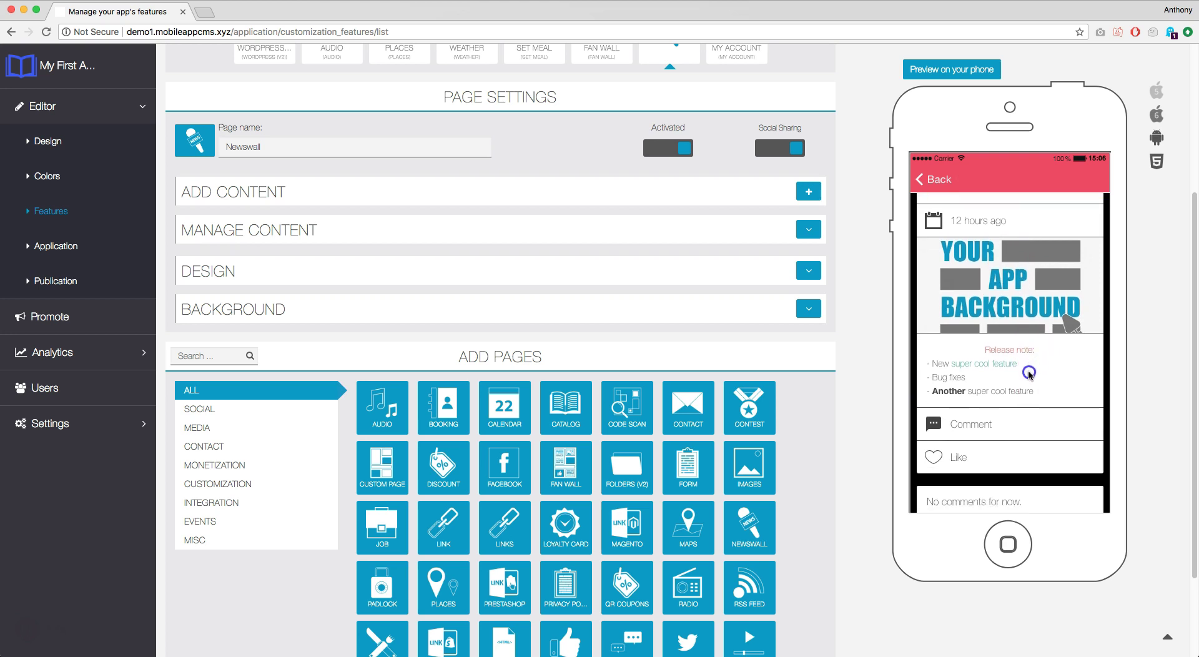
{"action": "scroll", "coordinate": [1029, 374], "scroll_direction": "up", "scroll_amount": 2}
{"action": "left_click", "coordinate": [934, 179]}
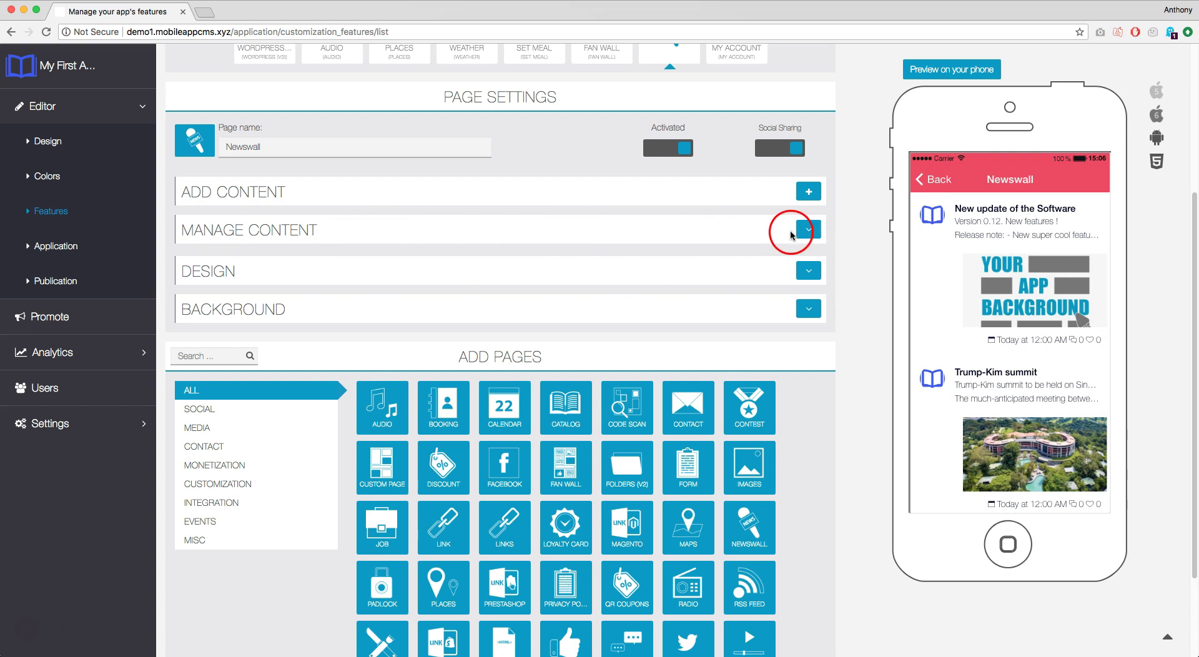
- Show the details of the "New update of the Software" entry in the existing content list
{"action": "left_click", "coordinate": [807, 232]}
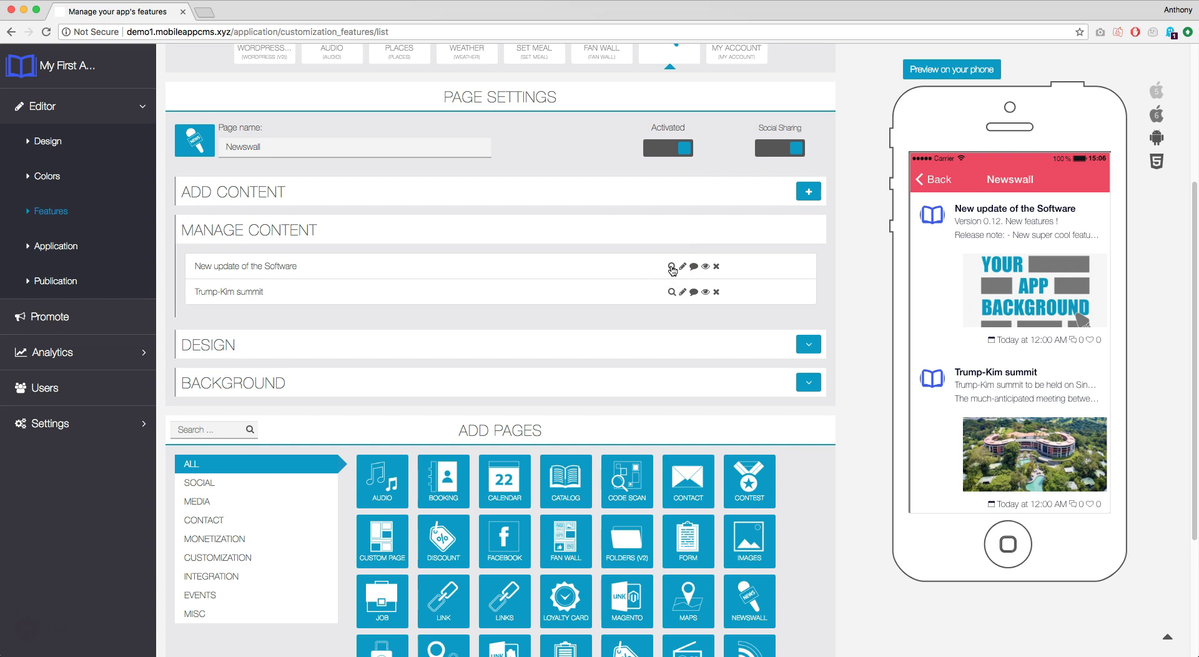
{"action": "left_click", "coordinate": [671, 268]}
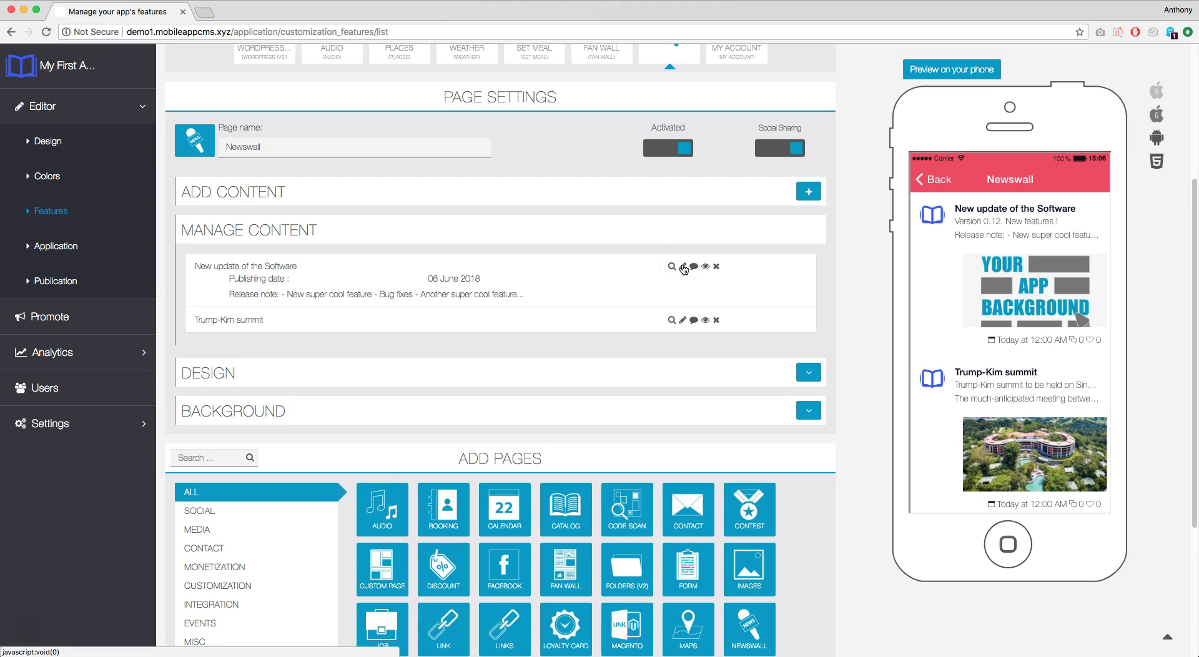
- Examine the "Trump-Kim summit" entry's edit form and its customer comments, and return to the content list
{"action": "left_click", "coordinate": [682, 320]}
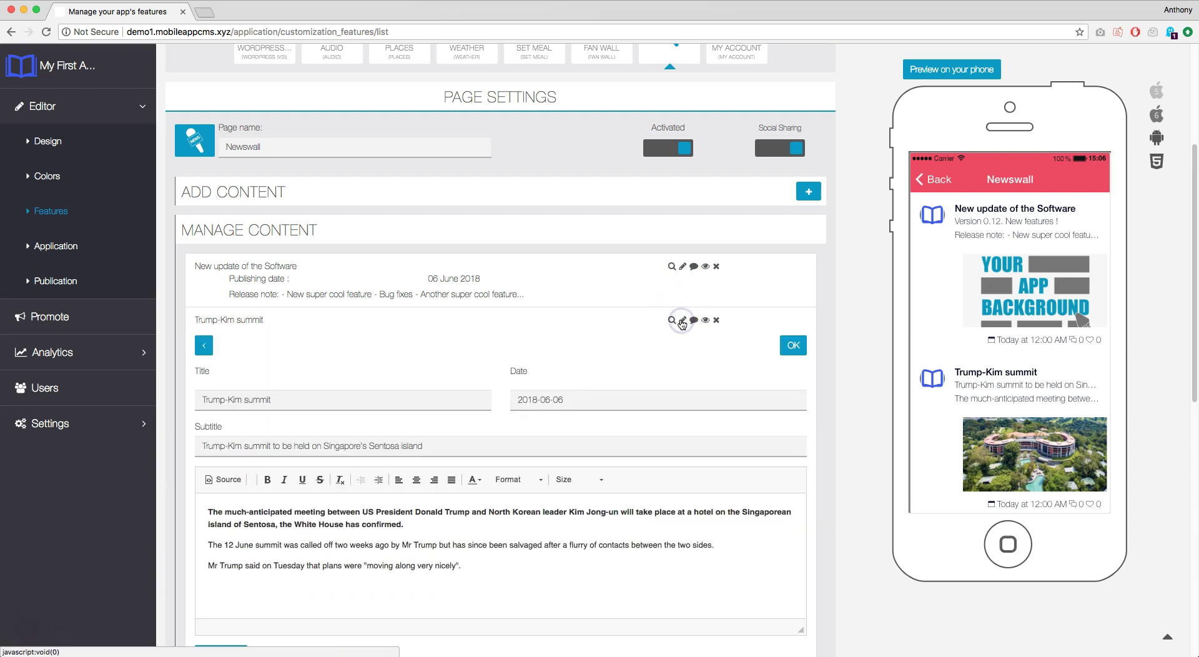
{"action": "scroll", "coordinate": [691, 349], "scroll_direction": "down", "scroll_amount": 3}
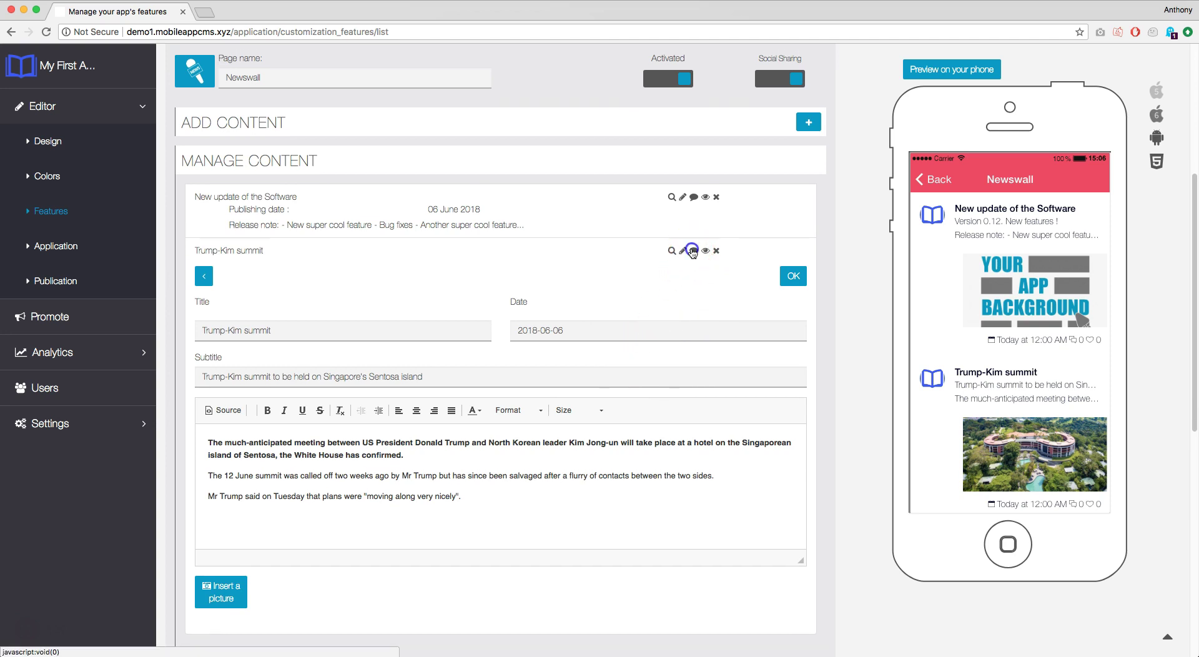
{"action": "left_click", "coordinate": [692, 251]}
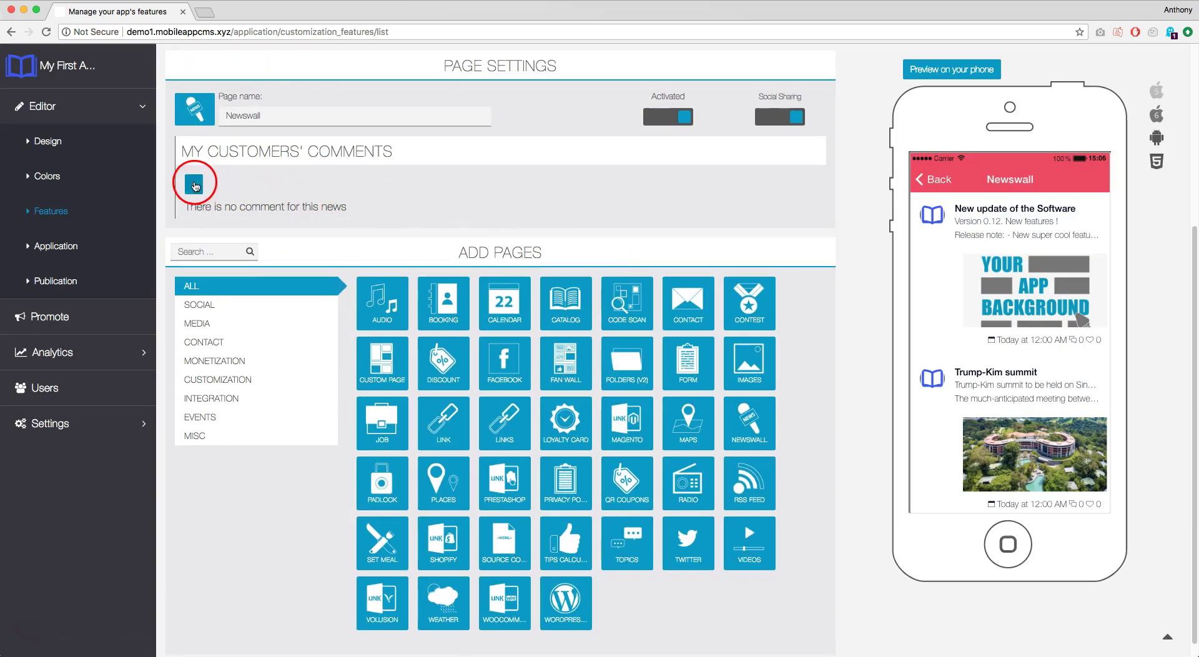
{"action": "left_click", "coordinate": [194, 185]}
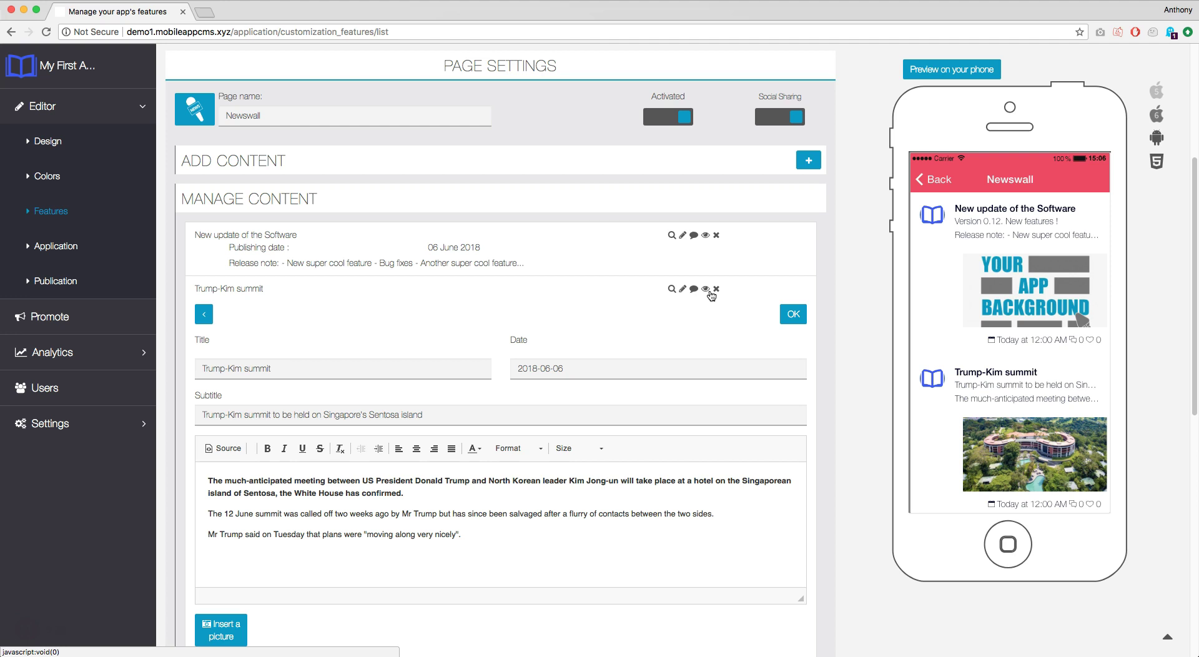
- Hide the "Trump-Kim summit" entry from the newswall and make it visible again
{"action": "left_click", "coordinate": [705, 289]}
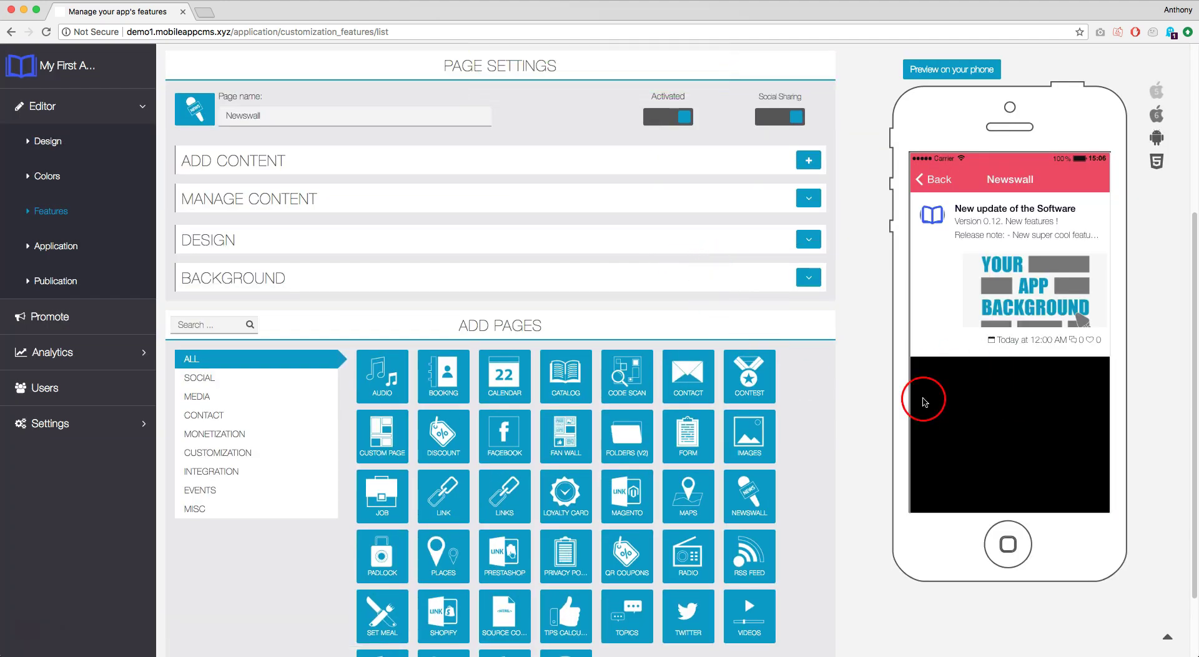
{"action": "left_click", "coordinate": [818, 198]}
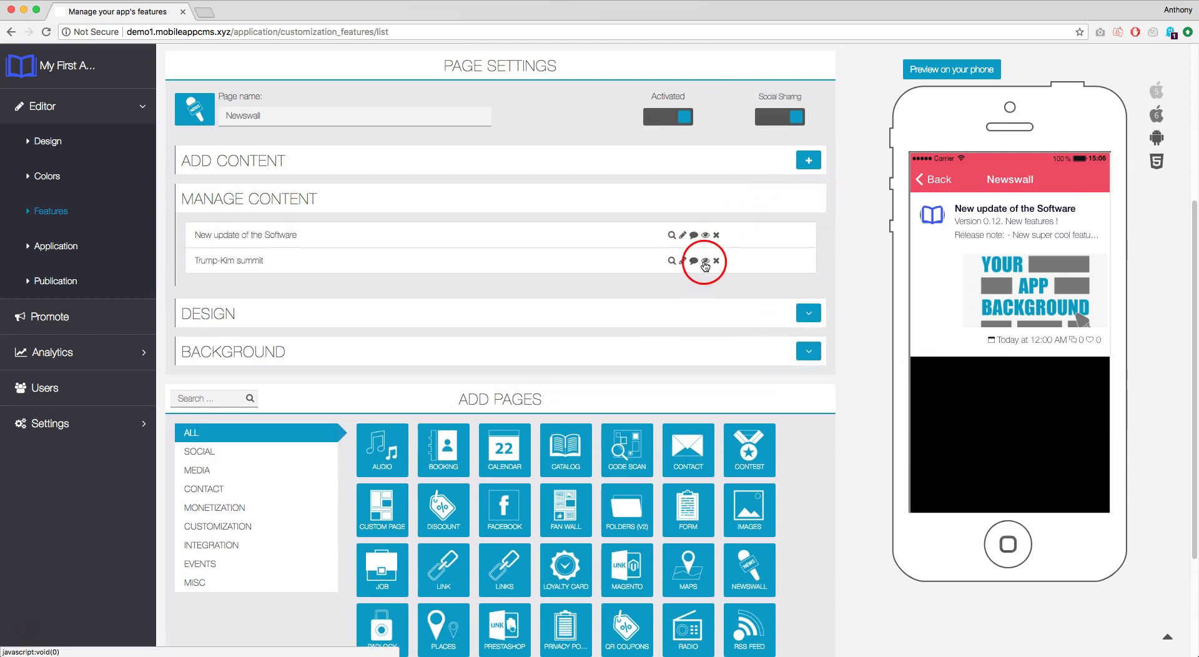
{"action": "left_click", "coordinate": [705, 262]}
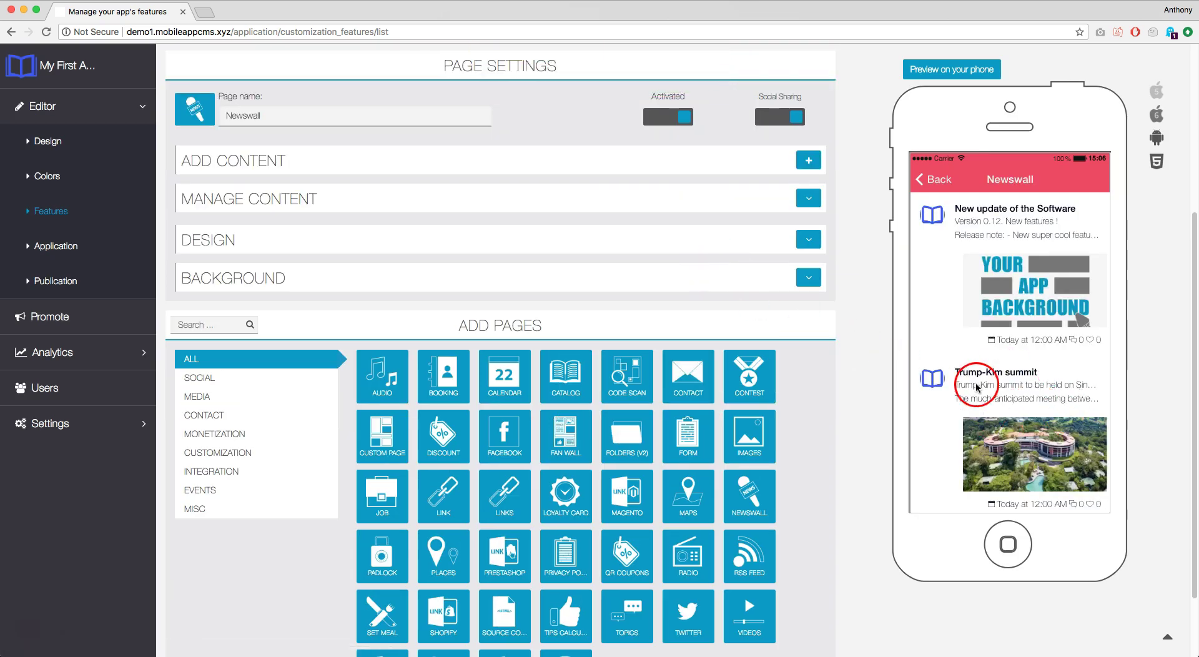
- Delete the "New update of the Software" entry from the newswall's content
{"action": "left_click", "coordinate": [800, 201]}
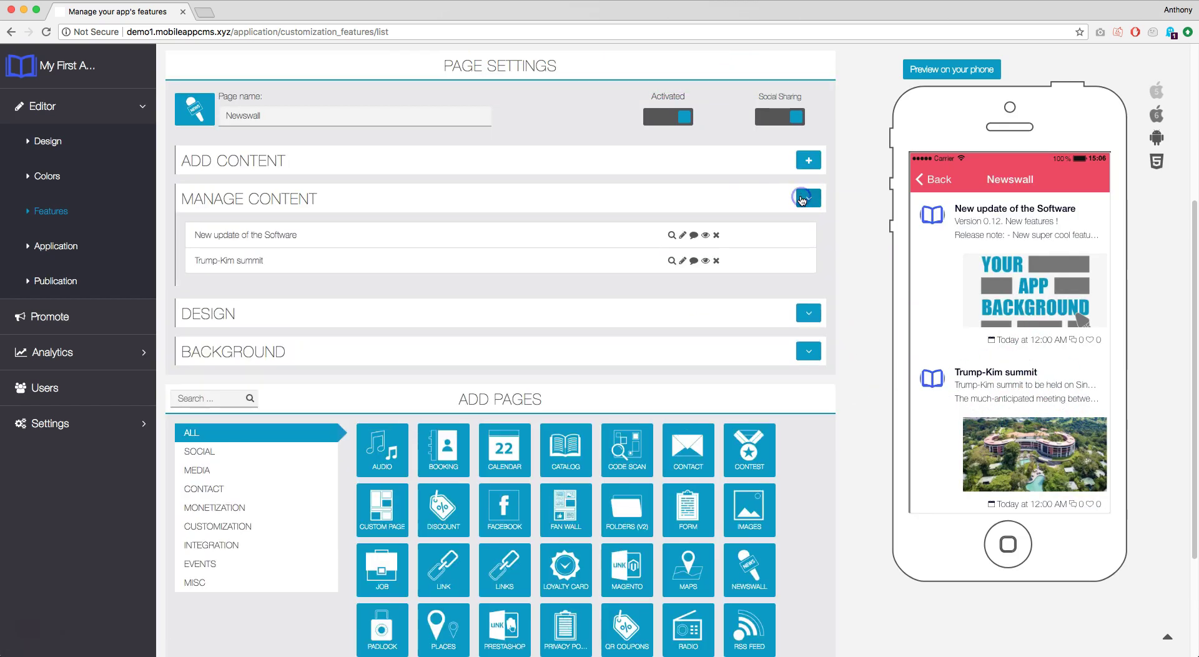
{"action": "left_click", "coordinate": [716, 236]}
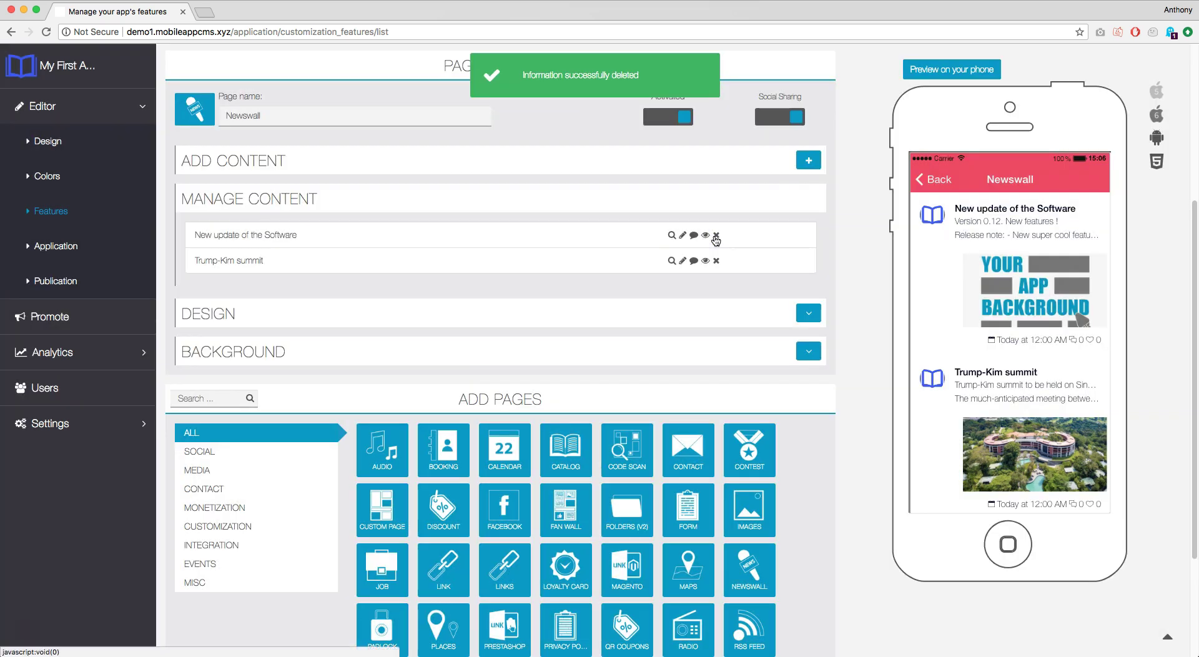
{"action": "left_click", "coordinate": [687, 232]}
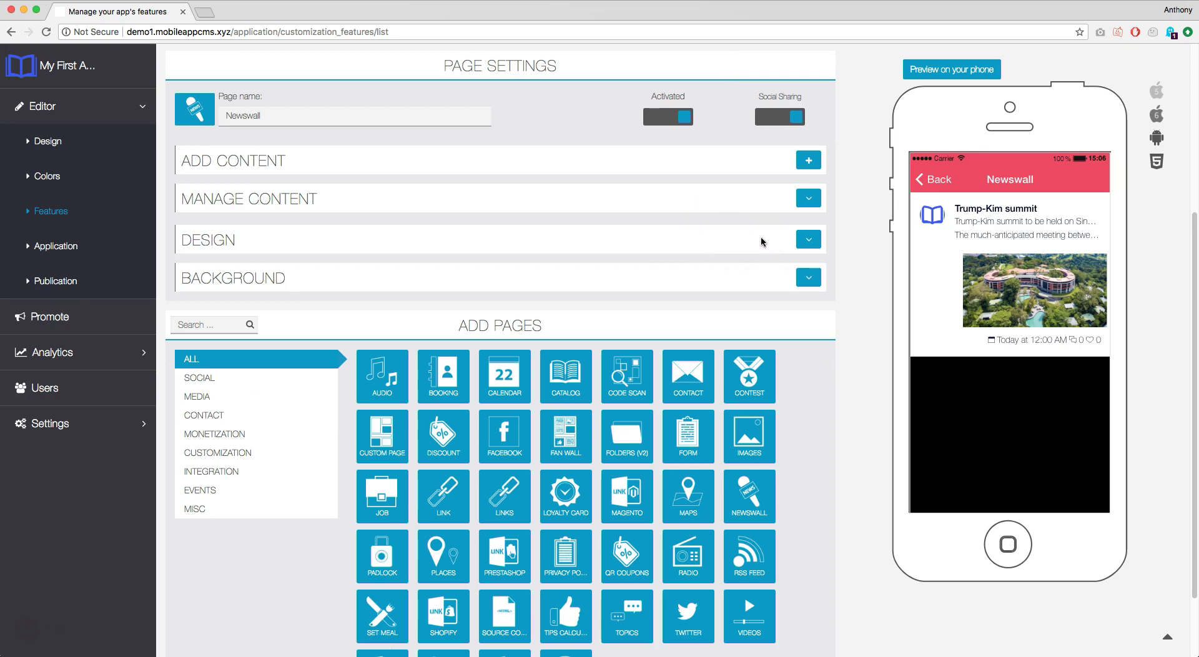
- Apply the uniform two-column grid layout as the Newswall page's design
{"action": "left_click", "coordinate": [806, 239]}
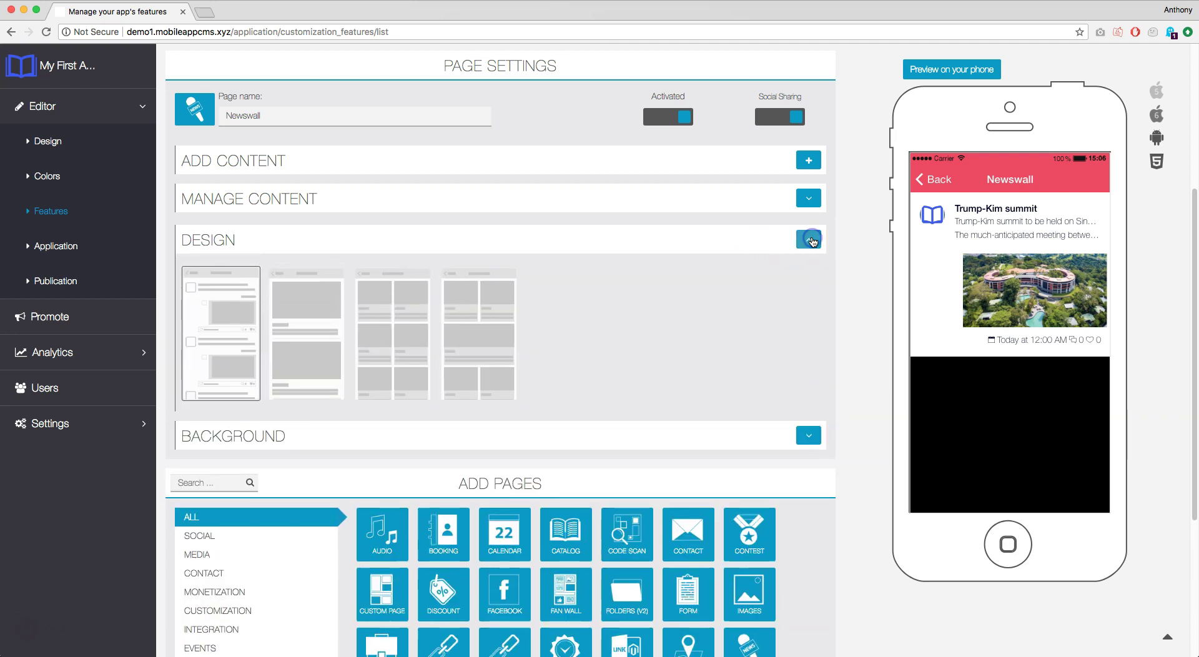
{"action": "left_click", "coordinate": [404, 308]}
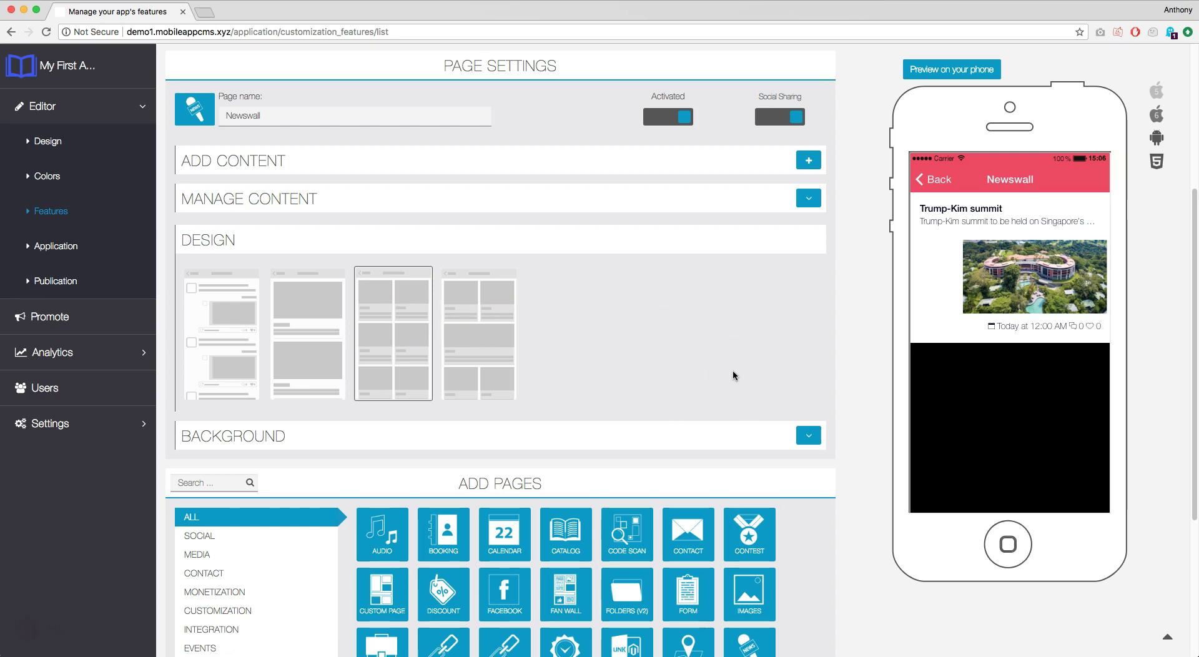
- Add the c01fc7989f…783966.jpg image from the Desktop as the Newswall's portrait background, accept its default crop and save
{"action": "left_click", "coordinate": [809, 435]}
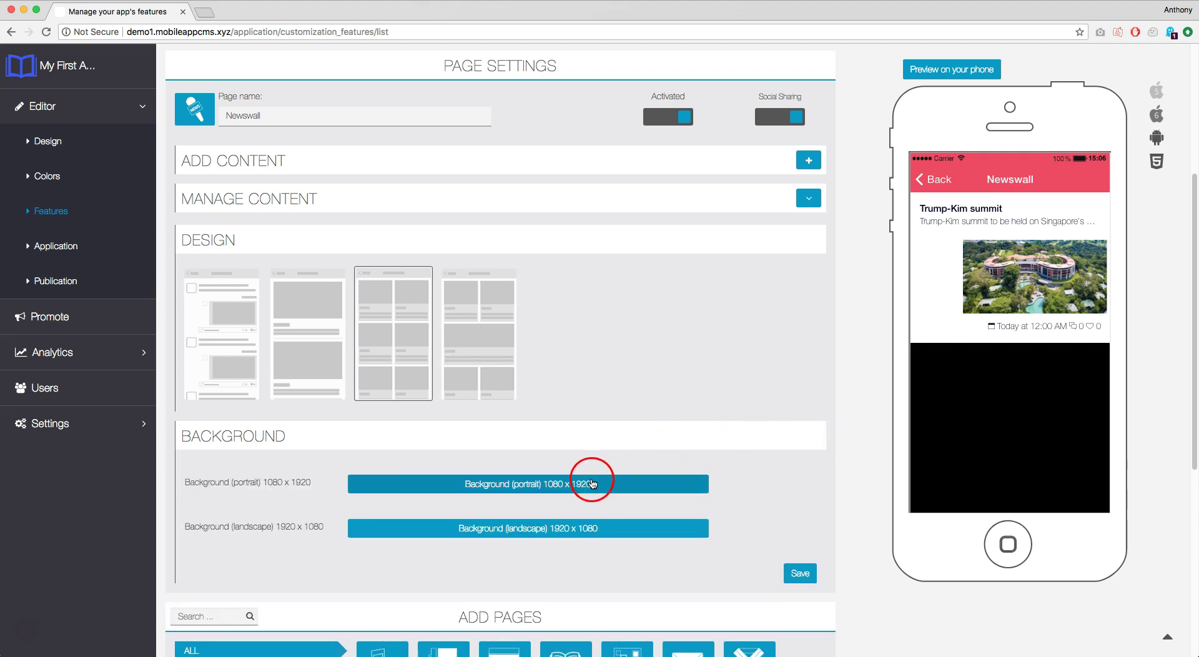
{"action": "left_click", "coordinate": [592, 483]}
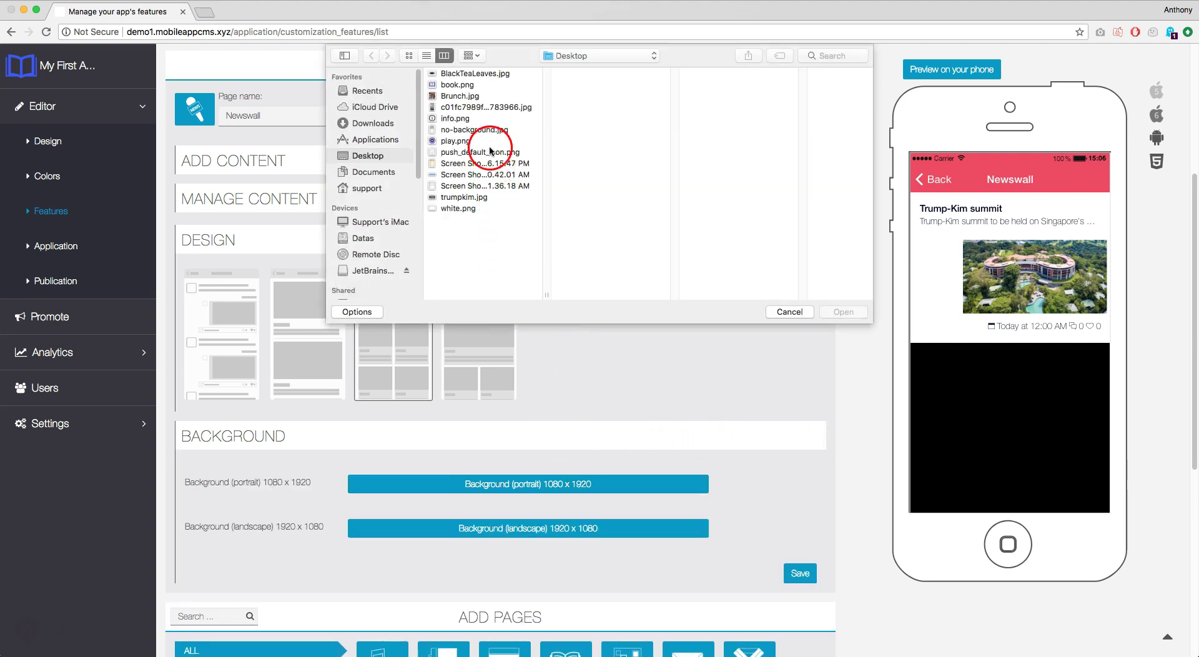
{"action": "left_click", "coordinate": [487, 108]}
{"action": "left_click", "coordinate": [843, 312]}
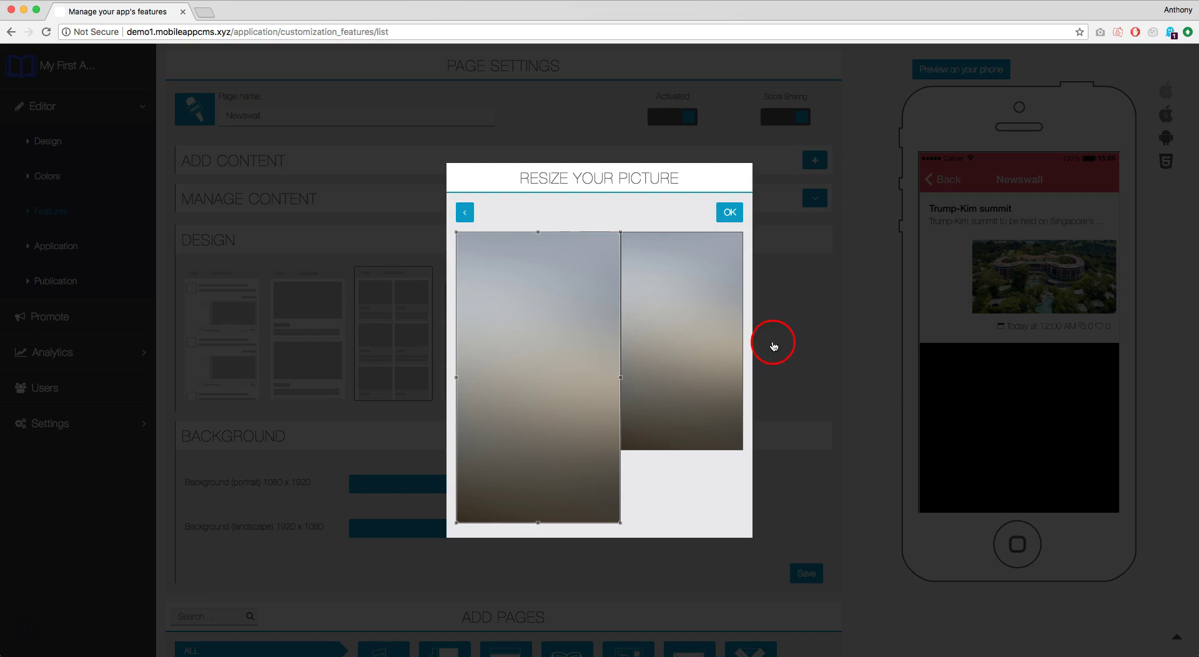
{"action": "left_click", "coordinate": [730, 212]}
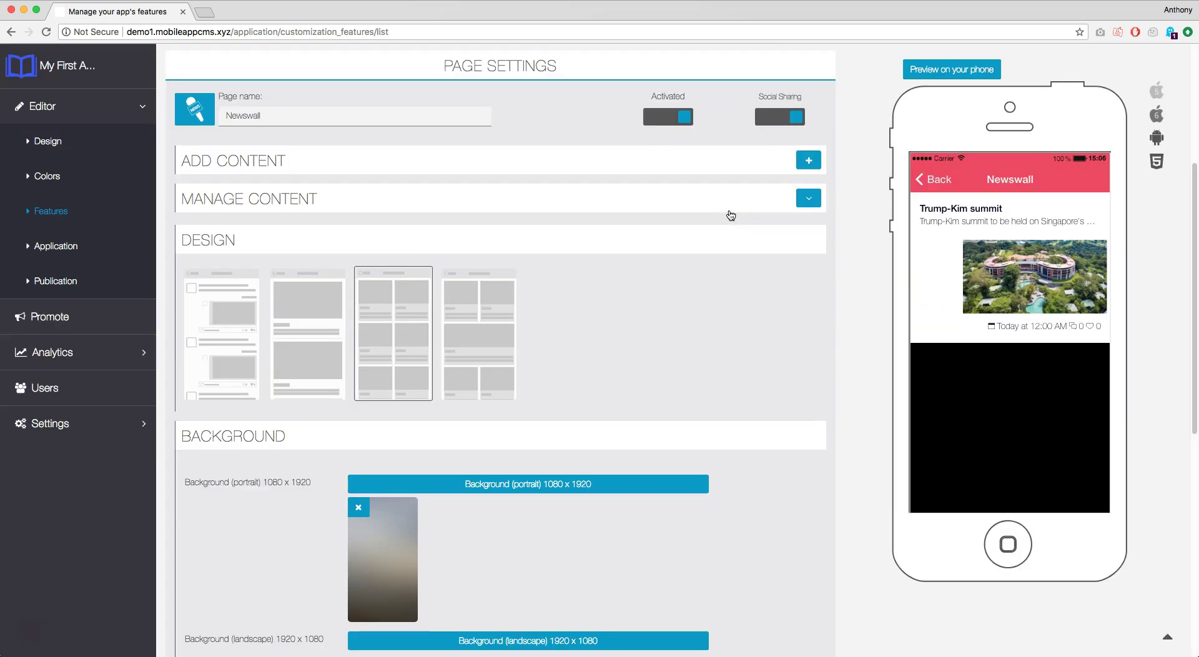
{"action": "scroll", "coordinate": [803, 331], "scroll_direction": "down", "scroll_amount": 2}
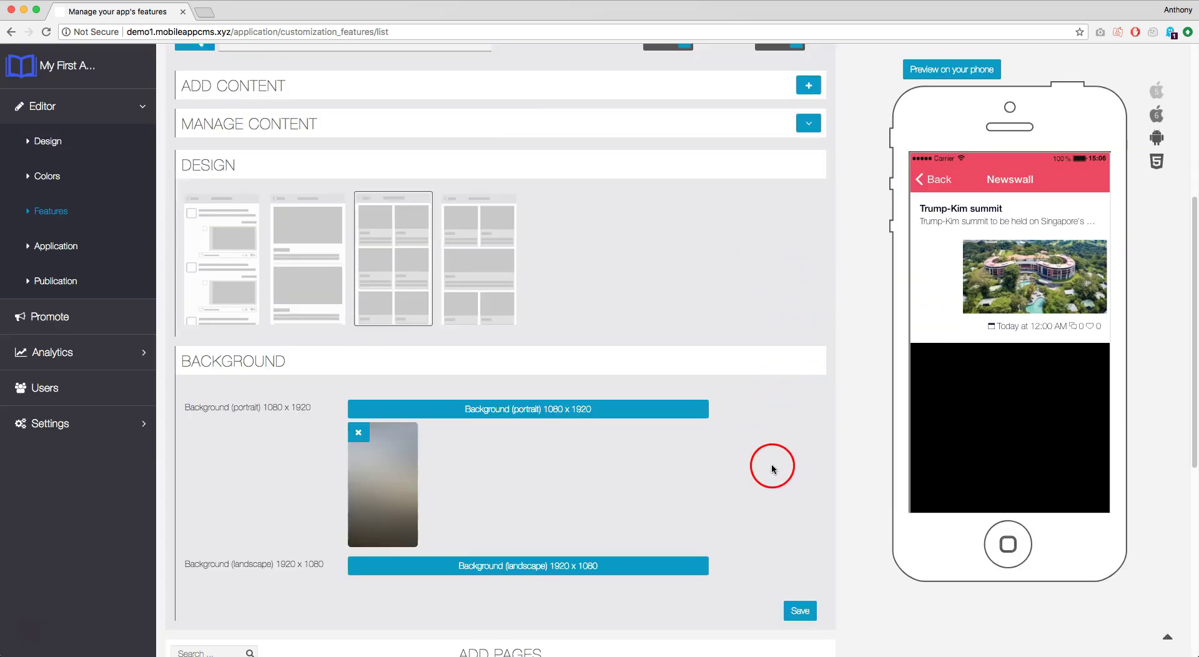
{"action": "left_click", "coordinate": [802, 607]}
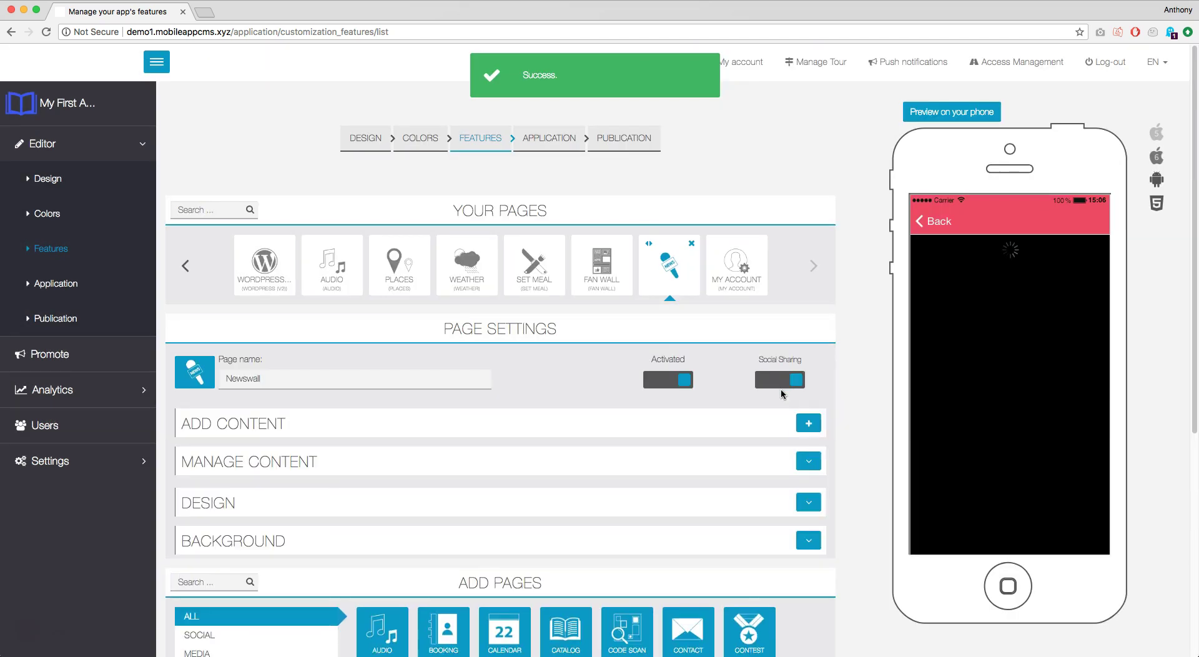
- Reload the features editor, block the site's request to store files on the device, and reopen the Newswall page
{"action": "left_click", "coordinate": [788, 381]}
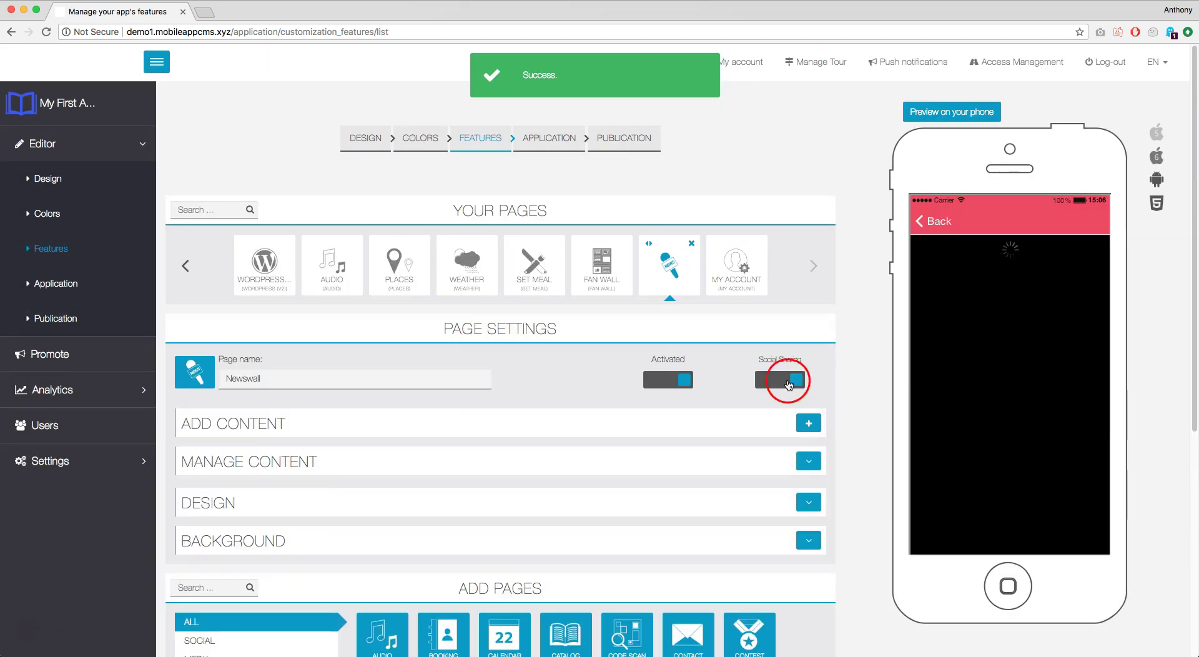
{"action": "left_click", "coordinate": [840, 343]}
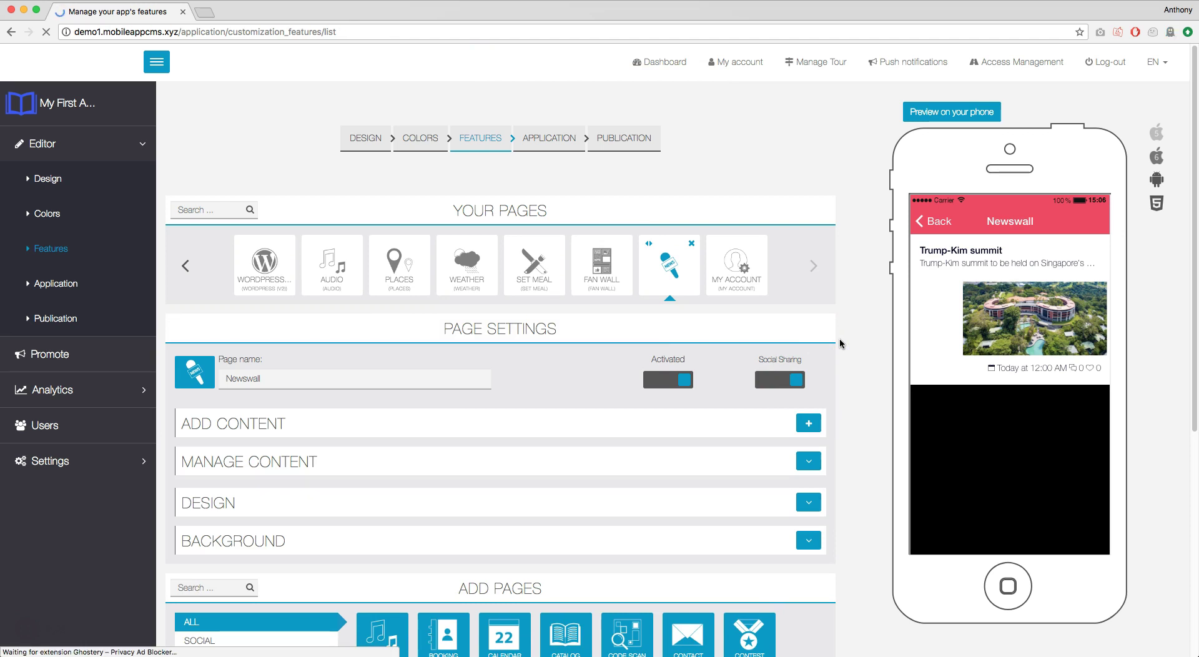
{"action": "left_click", "coordinate": [838, 332]}
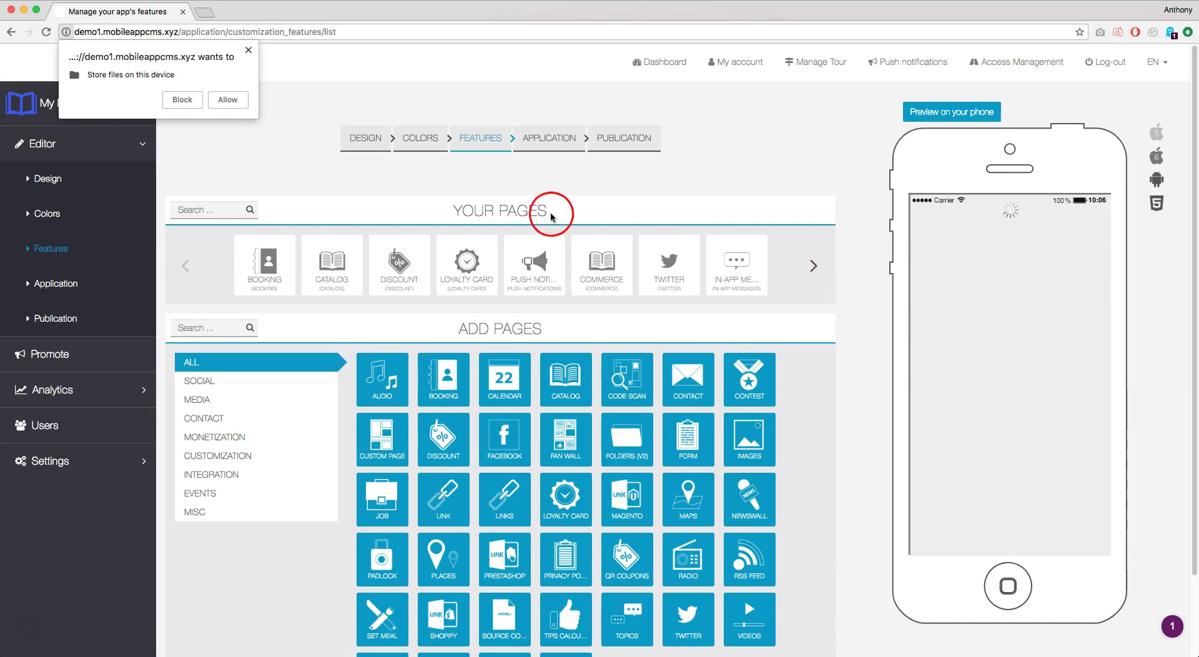
{"action": "left_click", "coordinate": [181, 101]}
{"action": "left_click", "coordinate": [815, 267]}
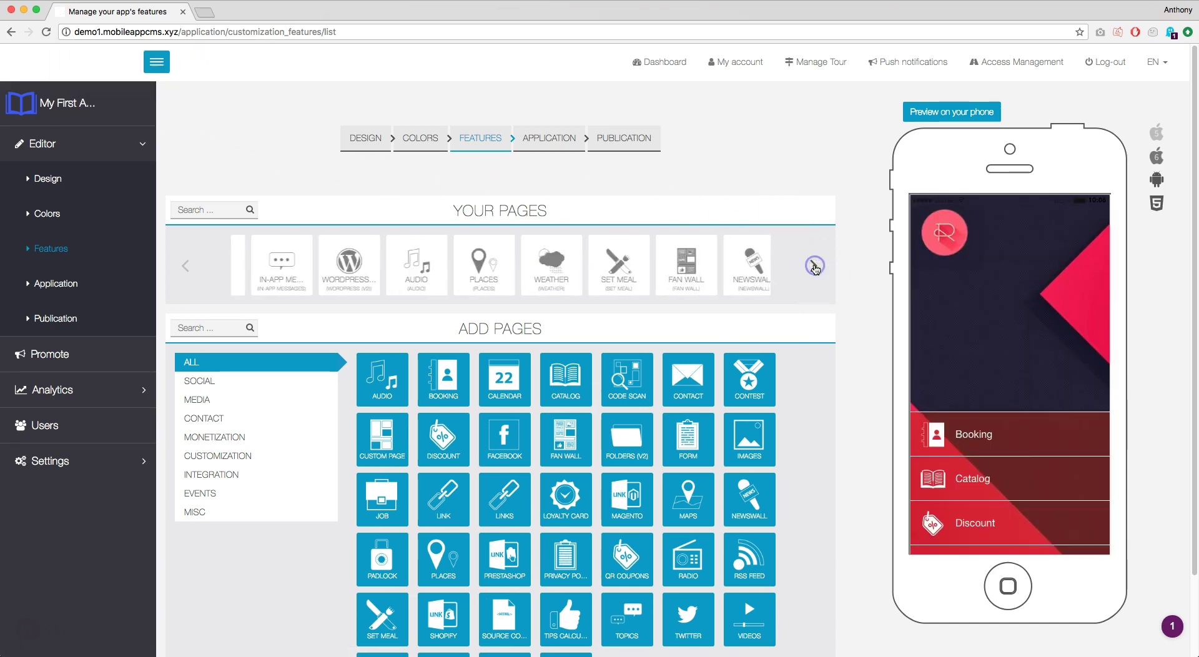
{"action": "left_click", "coordinate": [678, 264]}
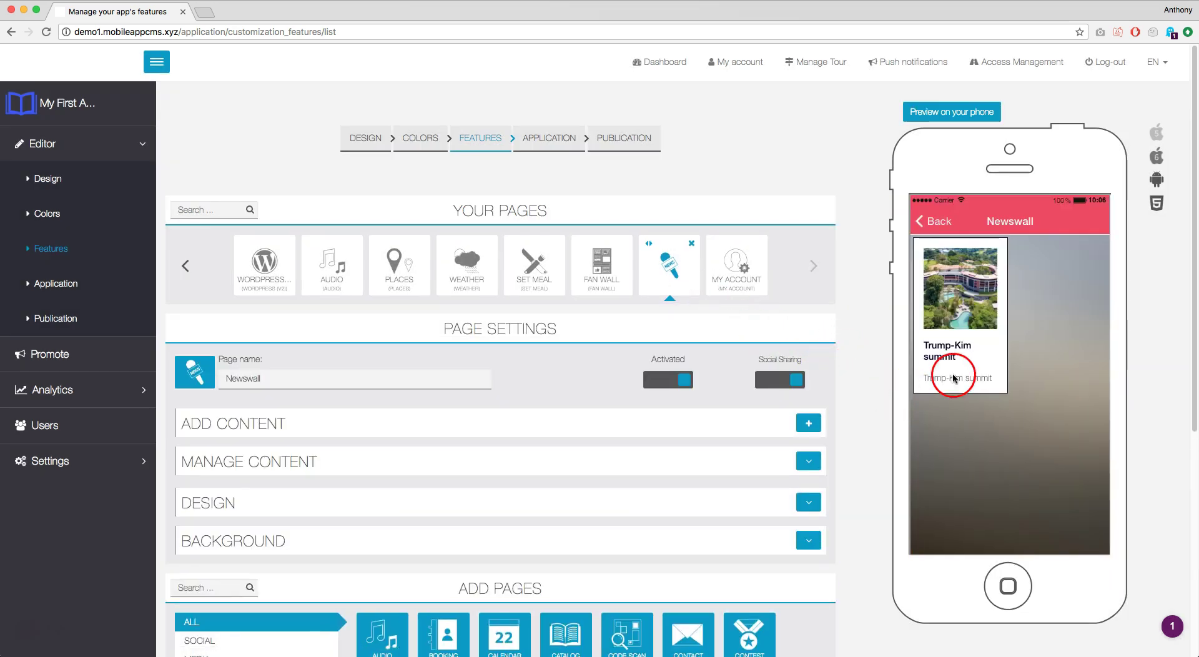
- Open the "Trump-Kim summit" news item in the phone preview and like it
{"action": "left_click", "coordinate": [862, 458]}
{"action": "left_click", "coordinate": [953, 346]}
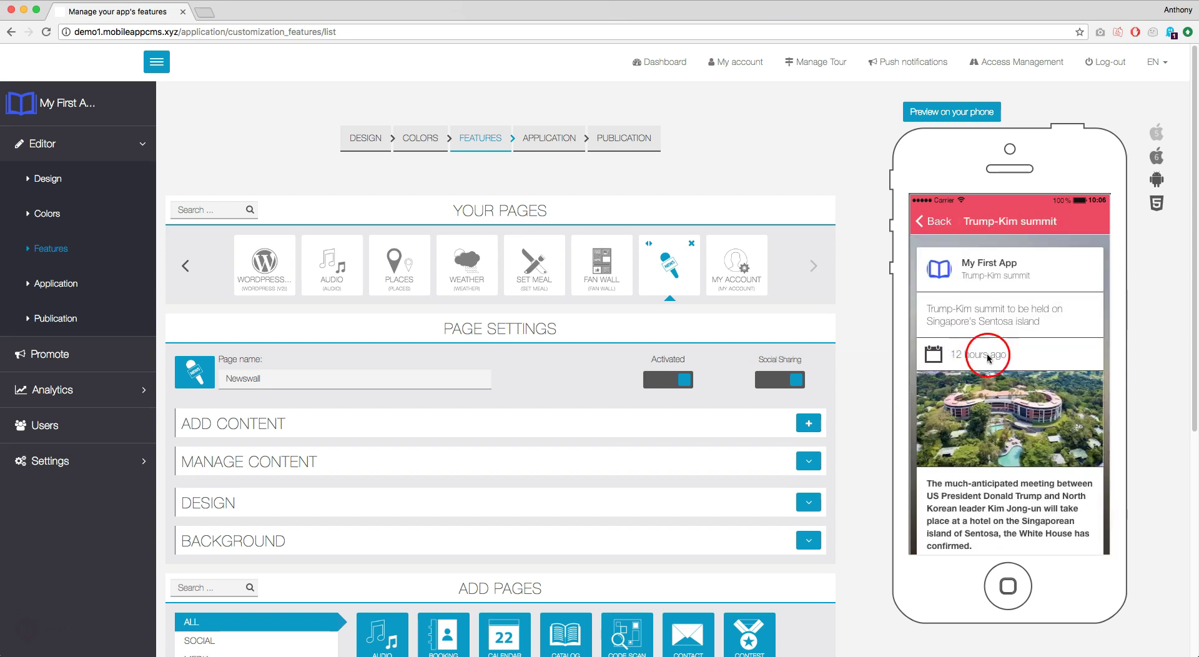
{"action": "left_click_drag", "start_coordinate": [1012, 497], "coordinate": [1010, 412]}
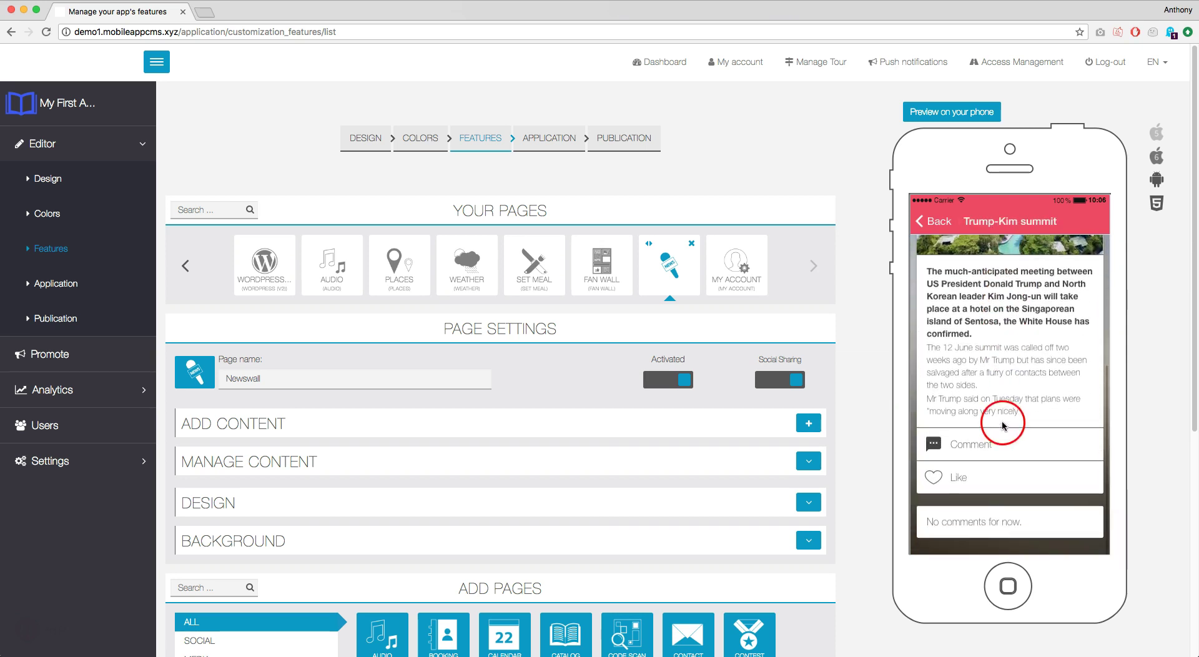
{"action": "left_click", "coordinate": [958, 483]}
{"action": "left_click", "coordinate": [1071, 392]}
- Post the comment "Finally the peace" on the "Trump-Kim summit" news item in the phone preview
{"action": "left_click", "coordinate": [997, 446]}
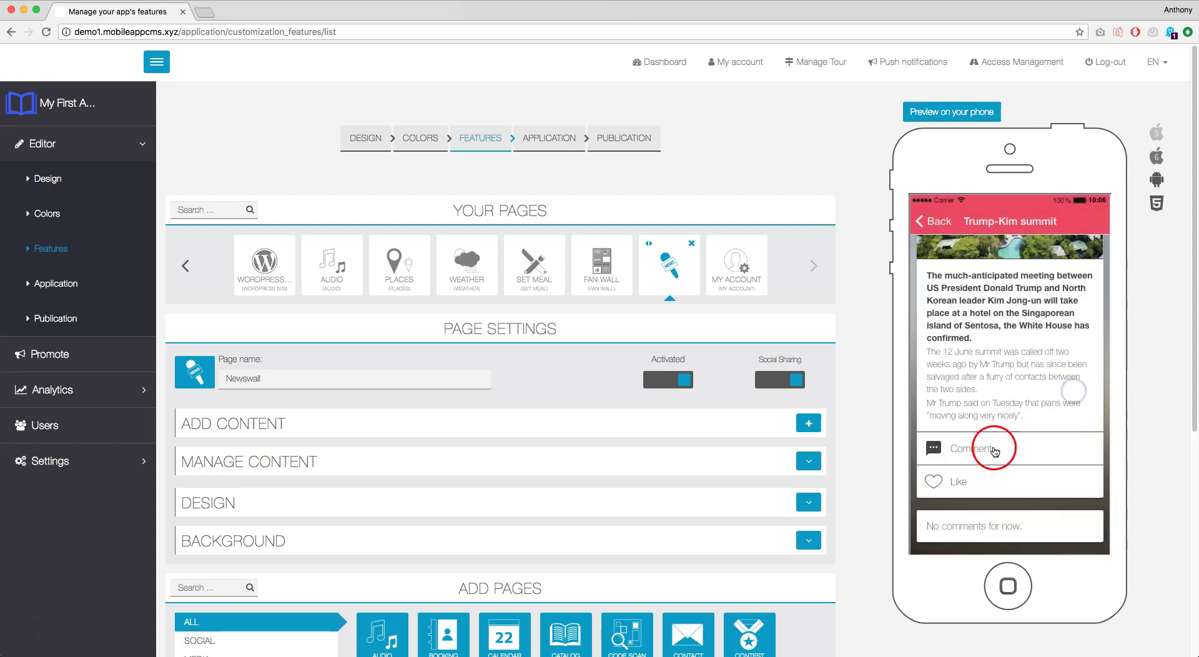
{"action": "left_click", "coordinate": [978, 303]}
{"action": "left_click", "coordinate": [966, 266]}
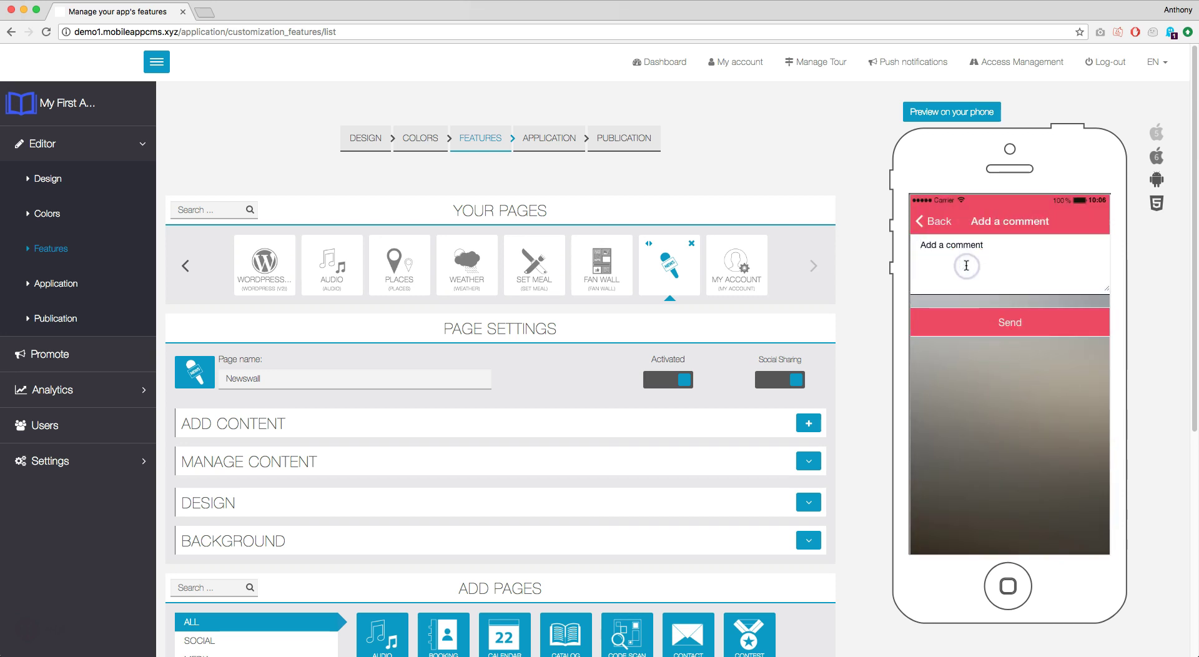
{"action": "type", "text": "Finally the peace"}
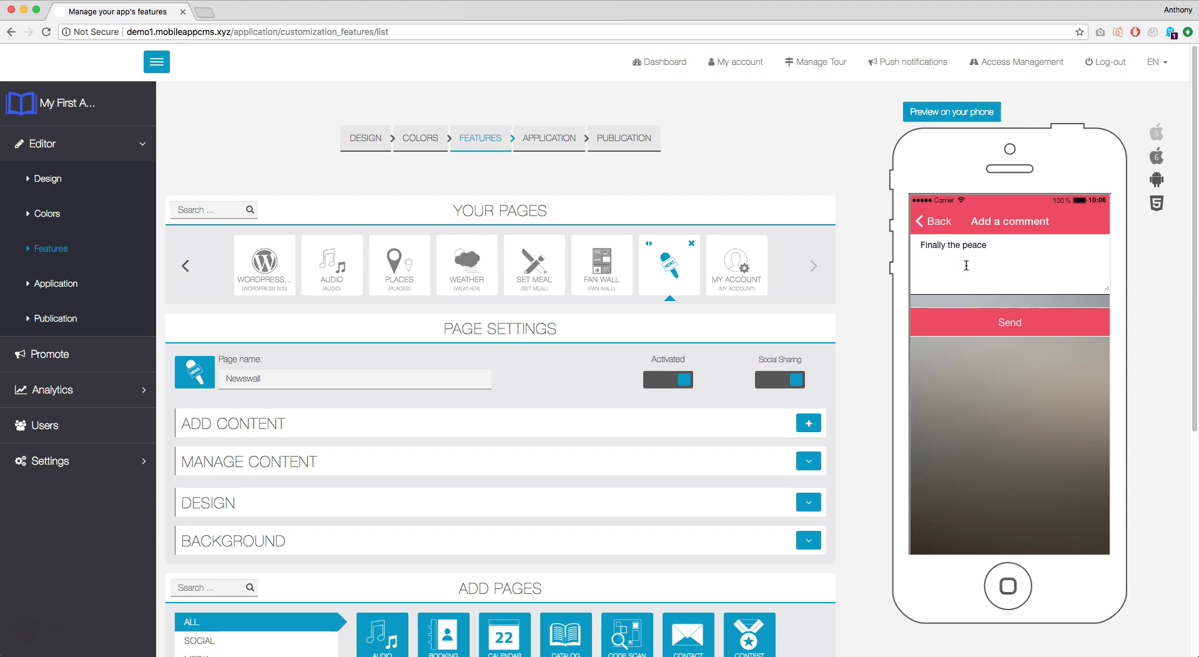
{"action": "left_click", "coordinate": [1006, 322]}
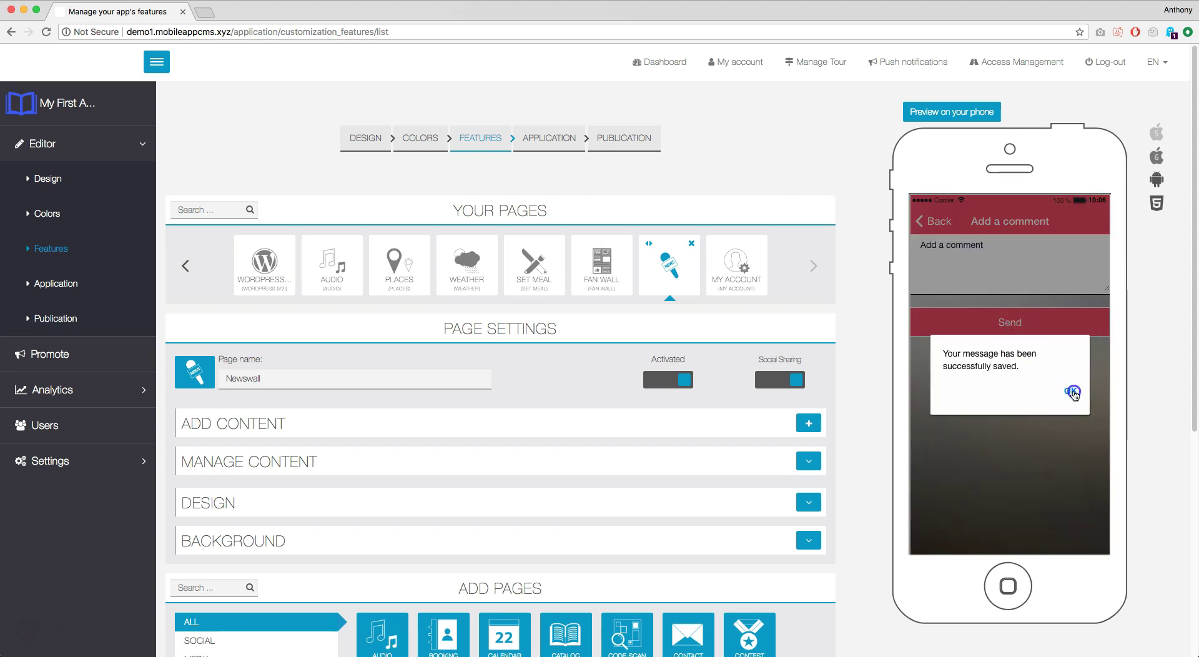
{"action": "left_click", "coordinate": [1065, 389]}
- Return to the Newswall list in the phone preview and reopen the "Trump-Kim summit" item to view its comments
{"action": "left_click", "coordinate": [934, 221]}
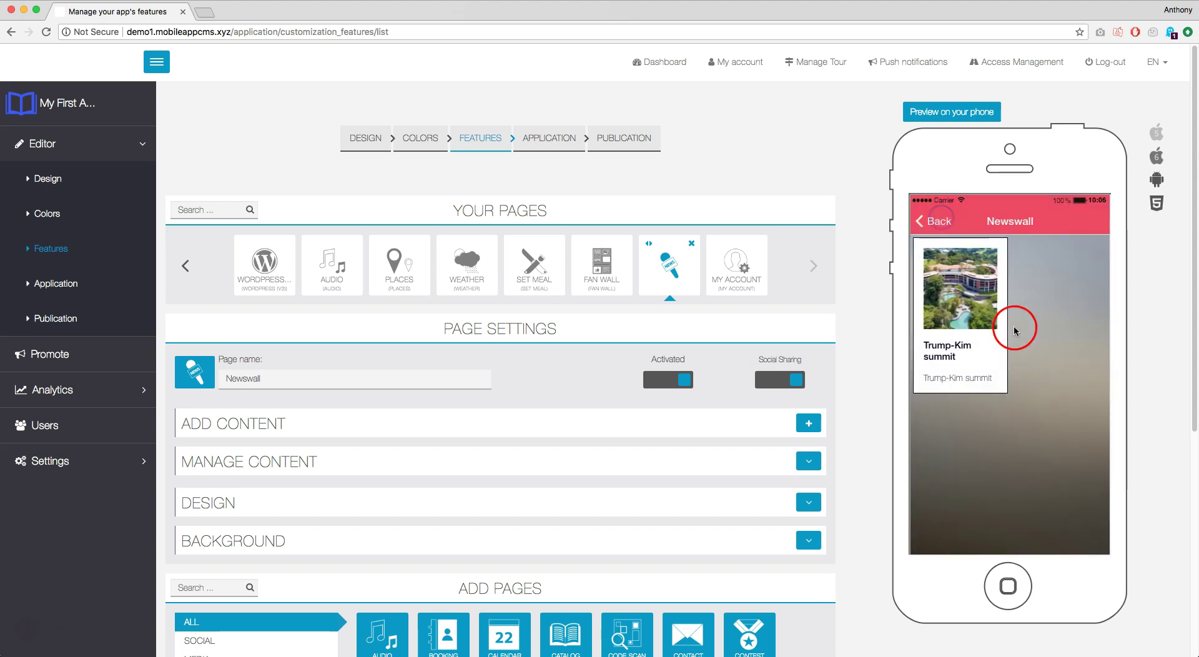
{"action": "left_click", "coordinate": [983, 311]}
{"action": "scroll", "coordinate": [1024, 438], "scroll_direction": "down", "scroll_amount": 5}
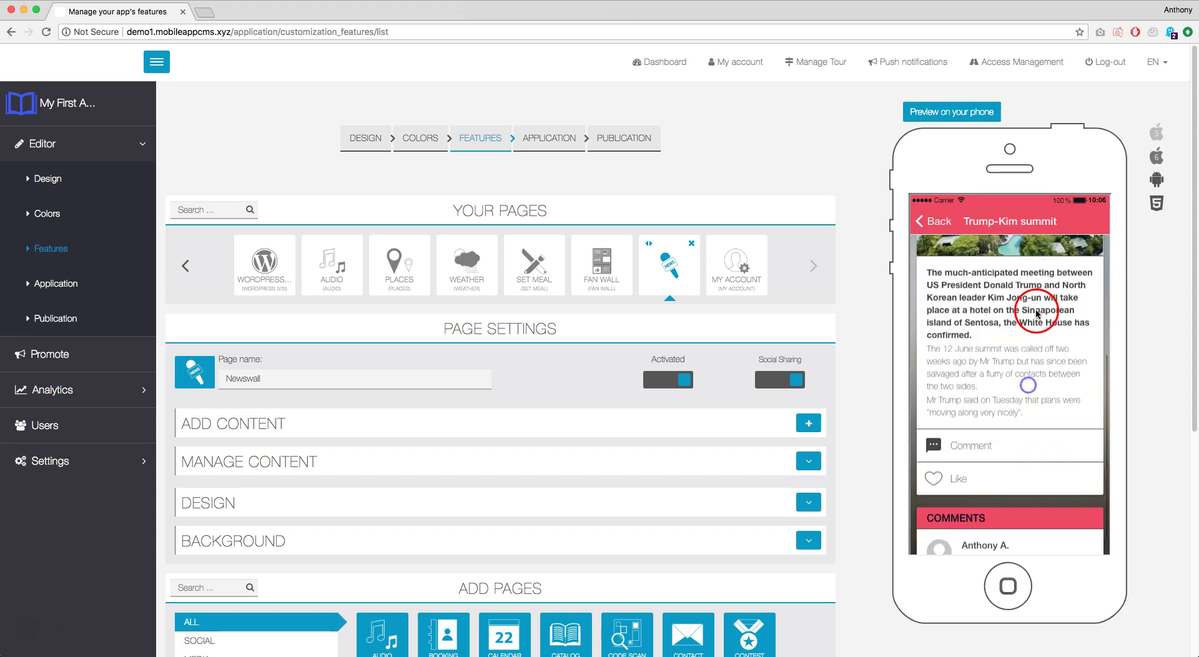